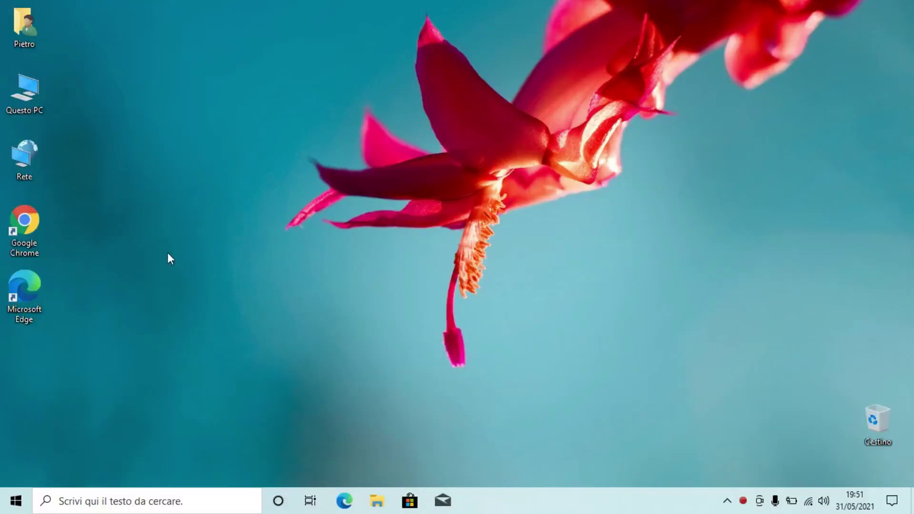
Open the Download folder in the user folder, then open Task Manager and move it aside so both windows are visible.
{"action": "double_click", "coordinate": [27, 29]}
{"action": "double_click", "coordinate": [456, 152]}
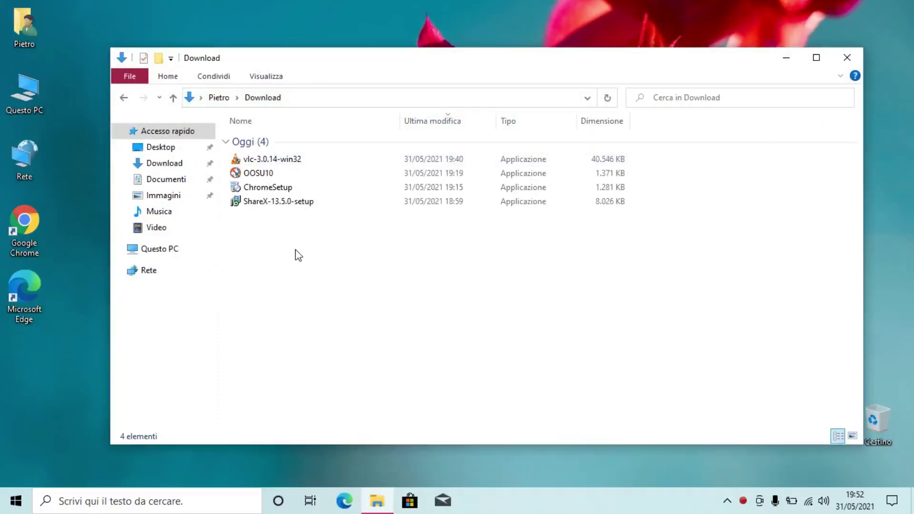
{"action": "right_click", "coordinate": [551, 502]}
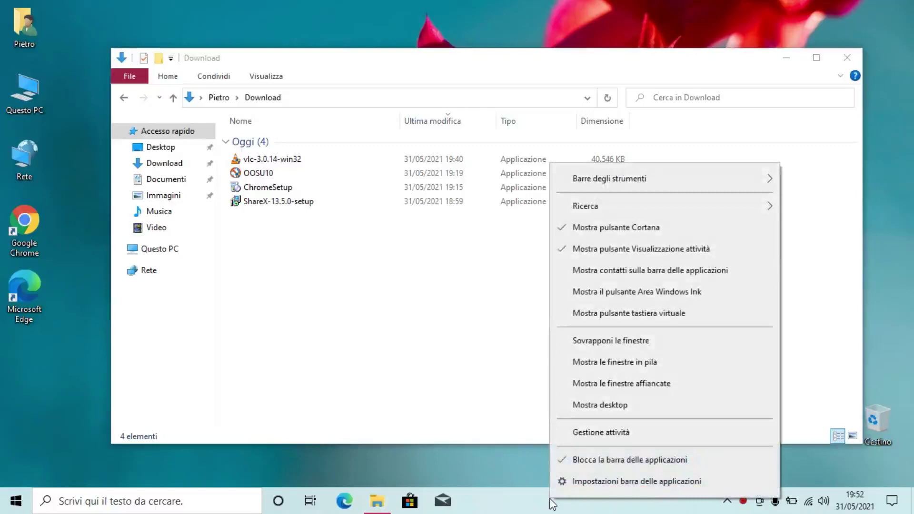
{"action": "left_click", "coordinate": [586, 432]}
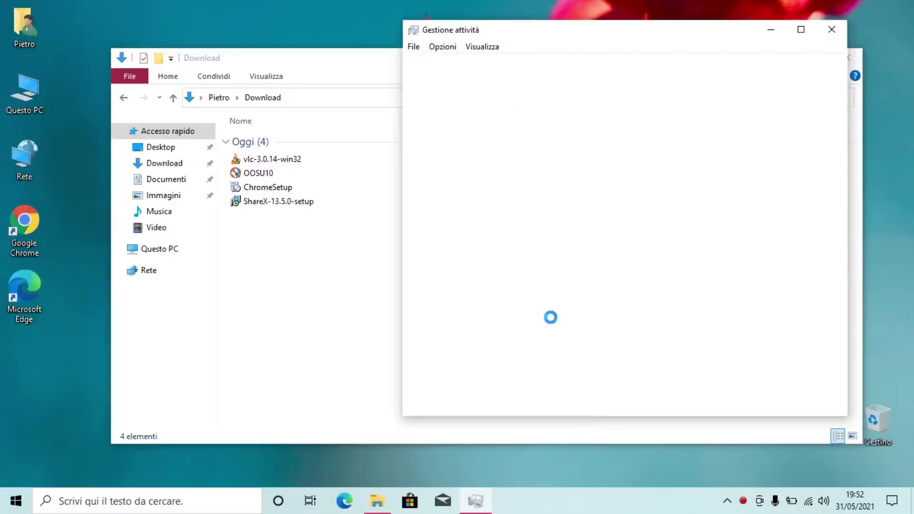
{"action": "left_click_drag", "start_coordinate": [589, 31], "coordinate": [724, 25]}
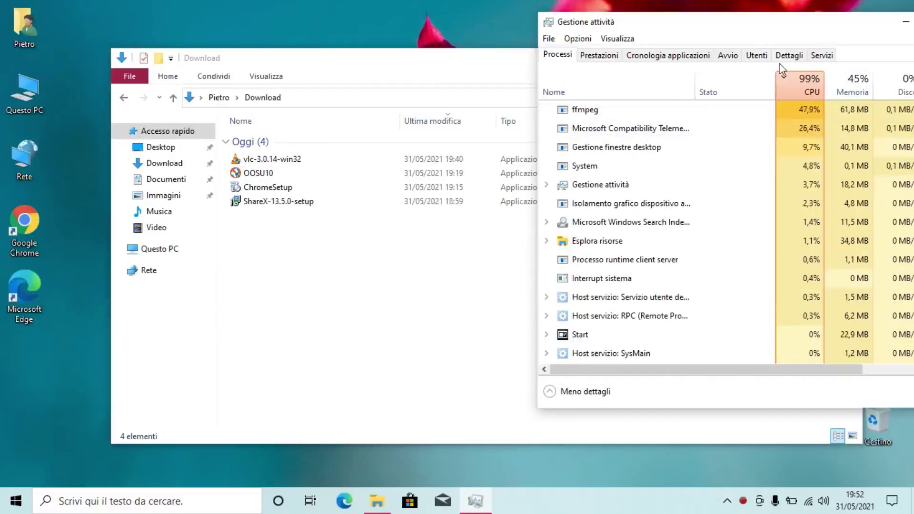
Launch the vlc-3.0.14-win32 installer, bring Task Manager to the front, and accept Italiano as the installer language.
{"action": "left_click", "coordinate": [436, 78]}
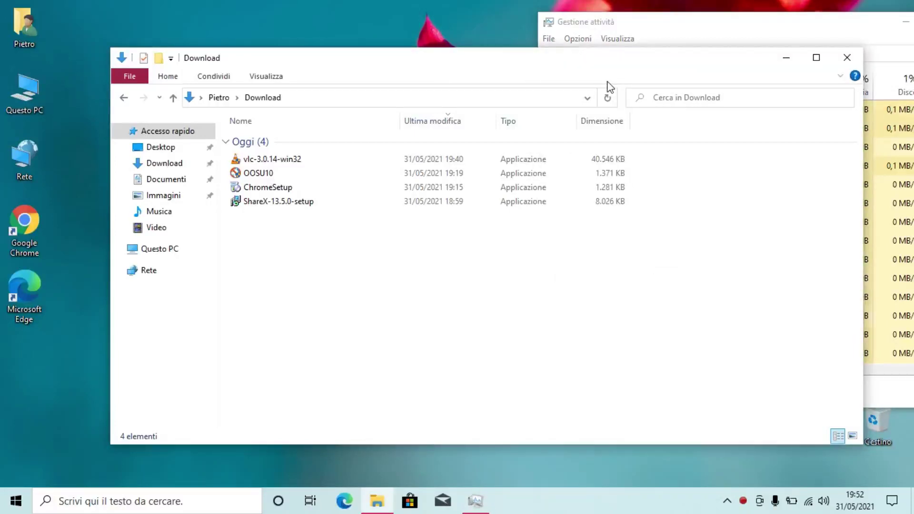
{"action": "double_click", "coordinate": [281, 160]}
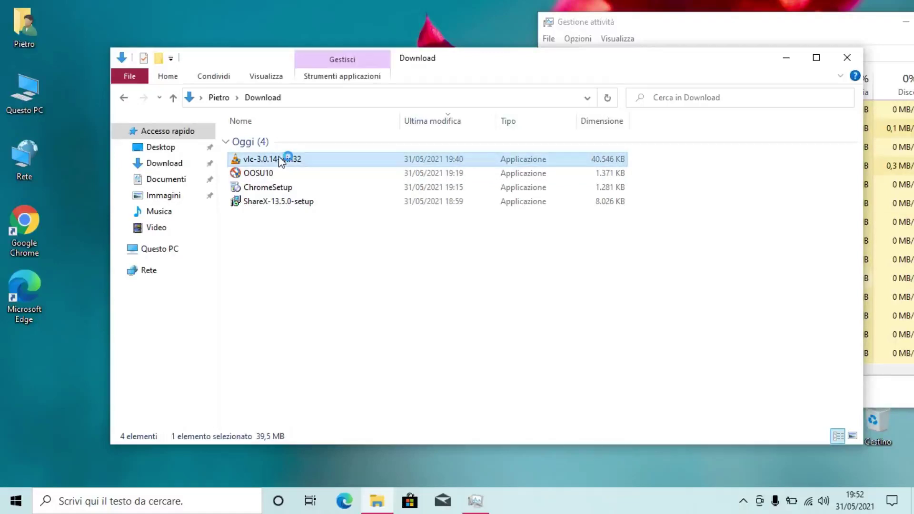
{"action": "left_click", "coordinate": [676, 31]}
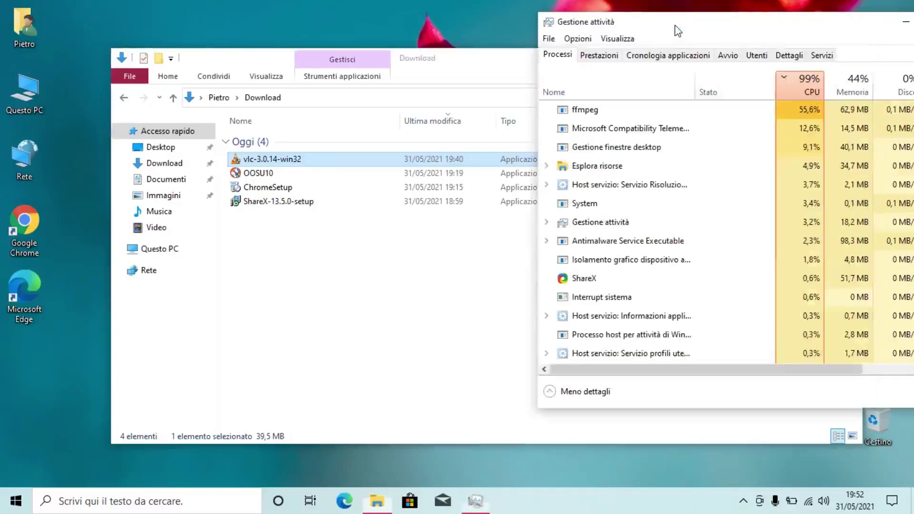
{"action": "left_click", "coordinate": [478, 280]}
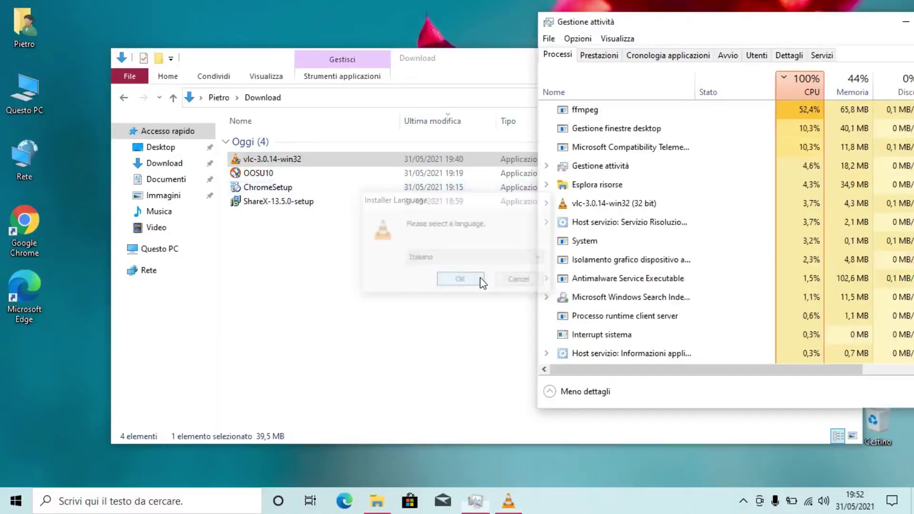
Install VLC media player with the default components in C:\Program Files (x86)\VideoLAN\VLC and close the completed setup wizard.
{"action": "left_click", "coordinate": [520, 358]}
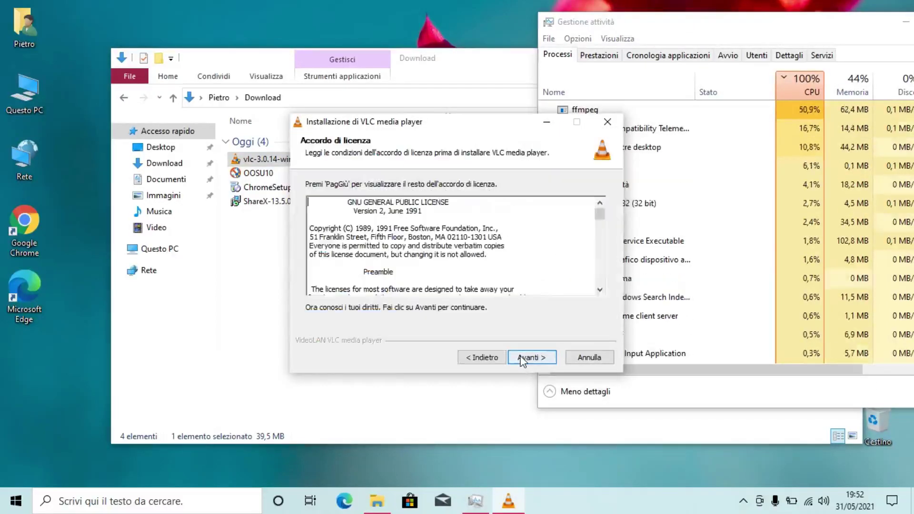
{"action": "left_click", "coordinate": [520, 358]}
{"action": "left_click", "coordinate": [520, 359]}
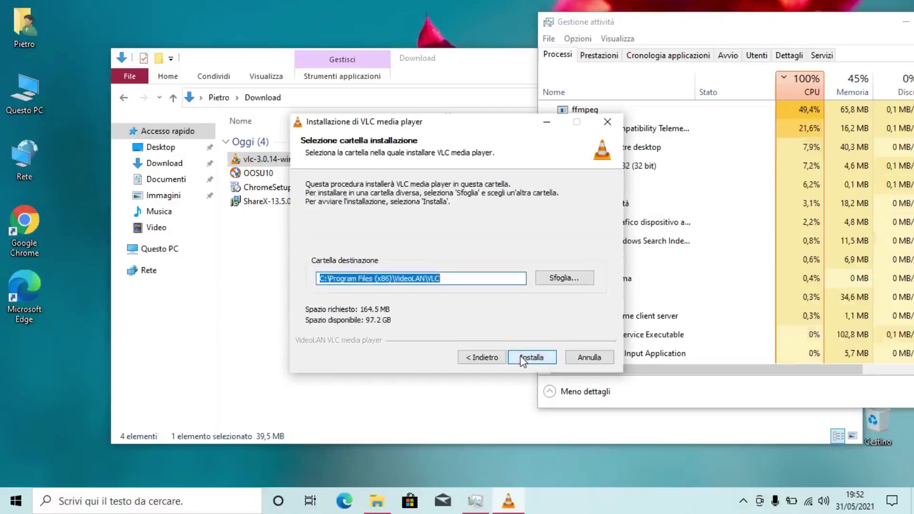
{"action": "left_click", "coordinate": [522, 358]}
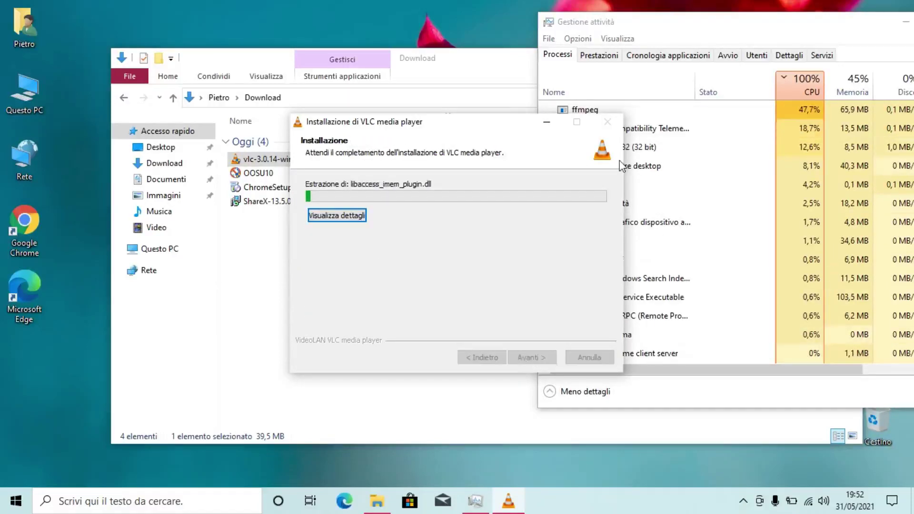
{"action": "left_click", "coordinate": [684, 32]}
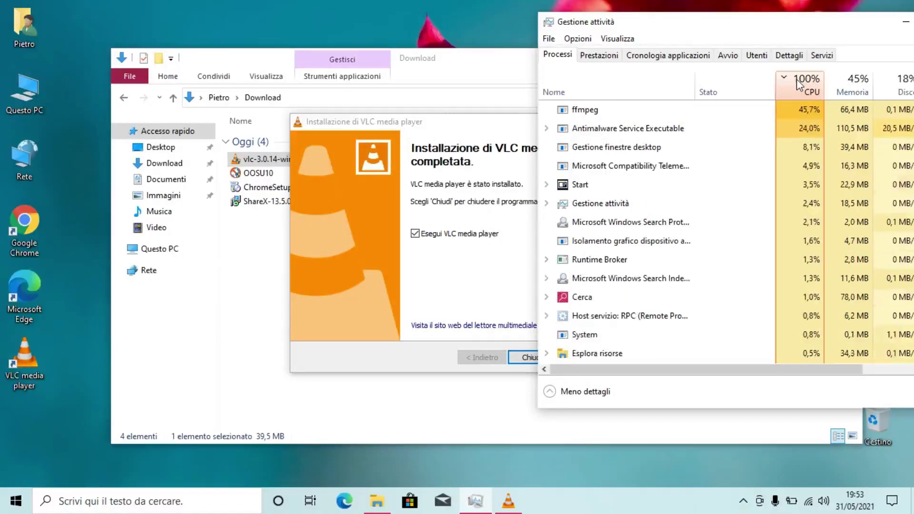
{"action": "left_click", "coordinate": [527, 359]}
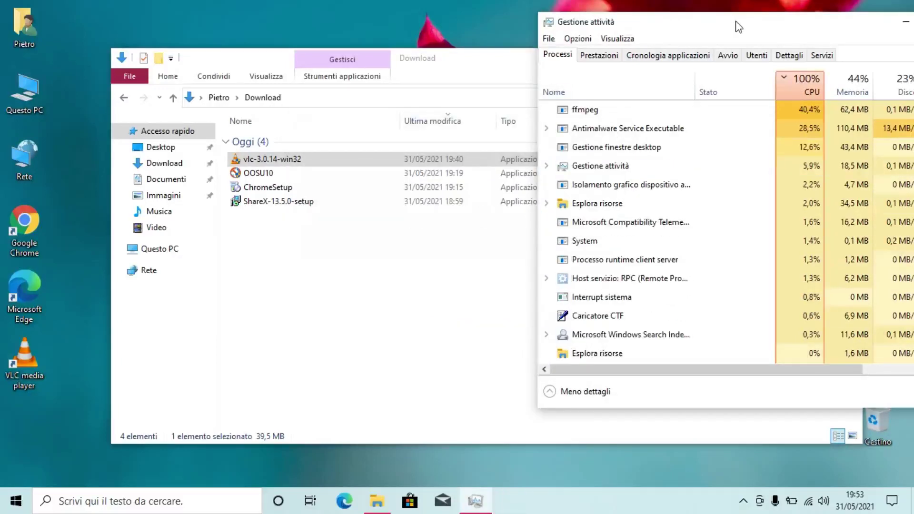
Move Task Manager fully into view, check the processor, memory and disk usage, and close it.
{"action": "left_click_drag", "start_coordinate": [738, 25], "coordinate": [646, 27]}
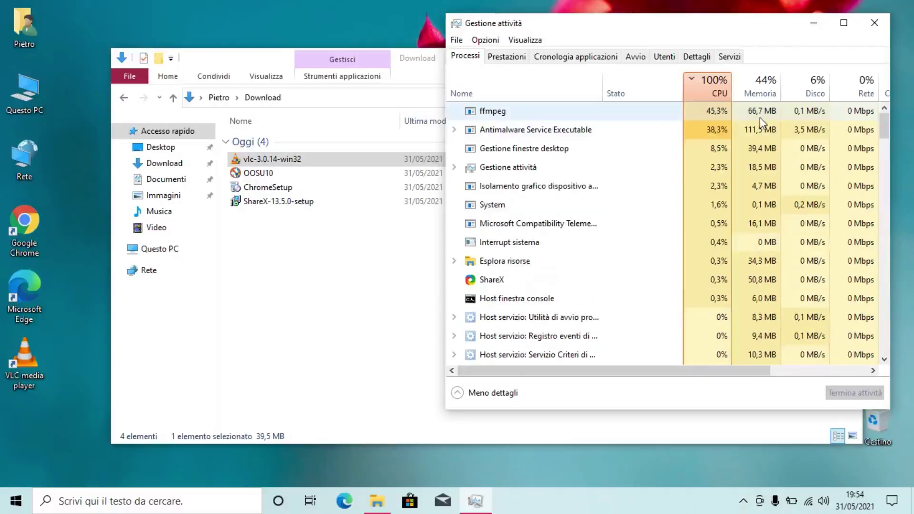
{"action": "left_click", "coordinate": [869, 22]}
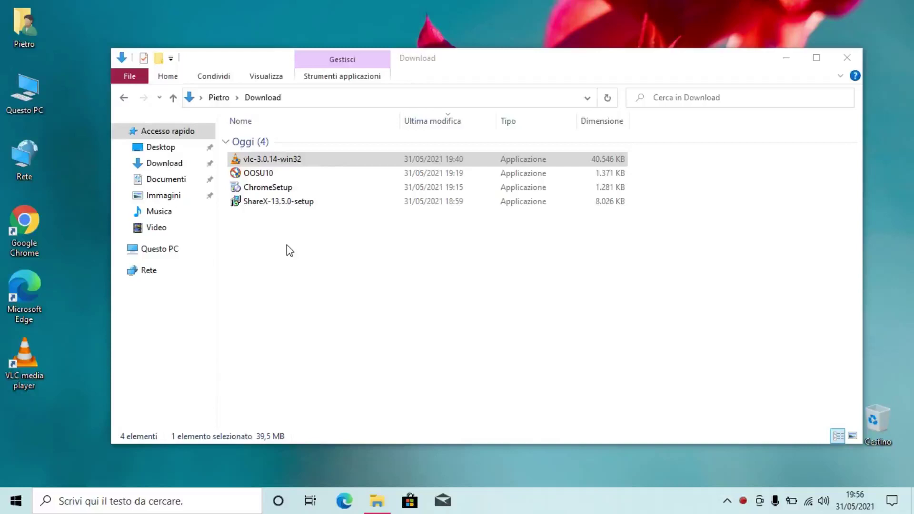
Launch OOSU10 from the Download folder and view its bulk actions for applying settings without choosing any.
{"action": "double_click", "coordinate": [265, 174]}
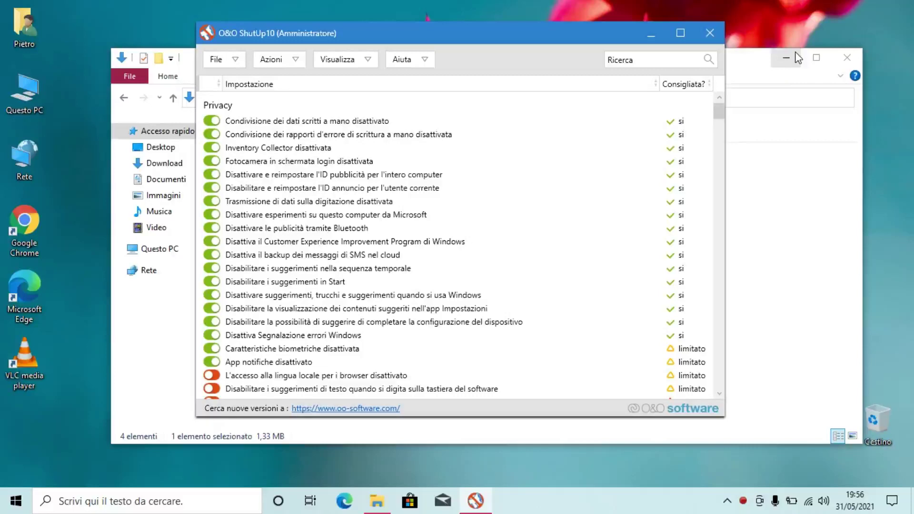
{"action": "left_click", "coordinate": [296, 62]}
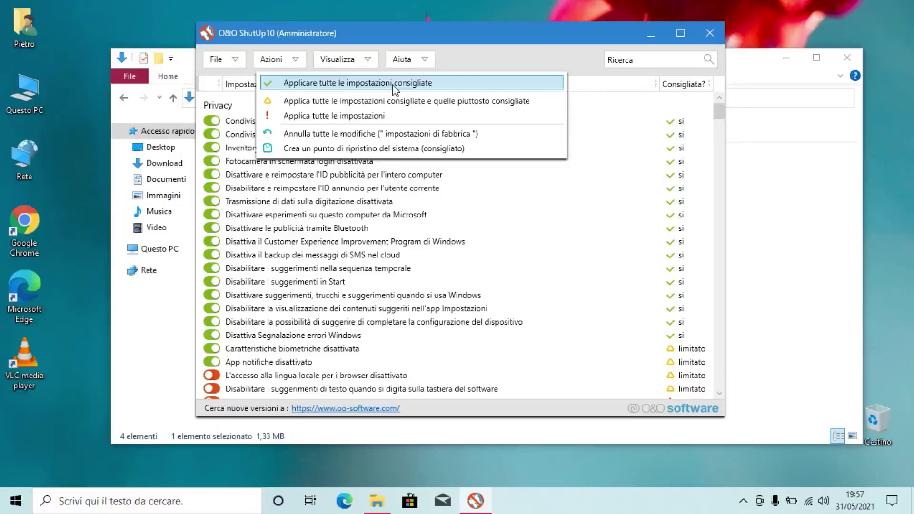
{"action": "left_click", "coordinate": [398, 42]}
Review which privacy, security, Microsoft Edge, Cortana, Windows Update, OneDrive and Miscellanea settings are enabled in the O&O ShutUp10 list.
{"action": "scroll", "coordinate": [388, 166], "scroll_direction": "down", "scroll_amount": 3}
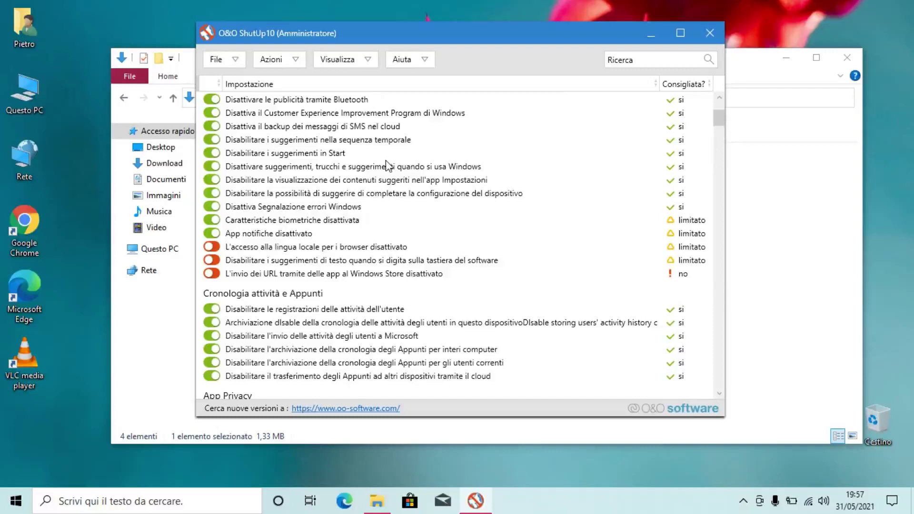
{"action": "scroll", "coordinate": [389, 165], "scroll_direction": "down", "scroll_amount": 5}
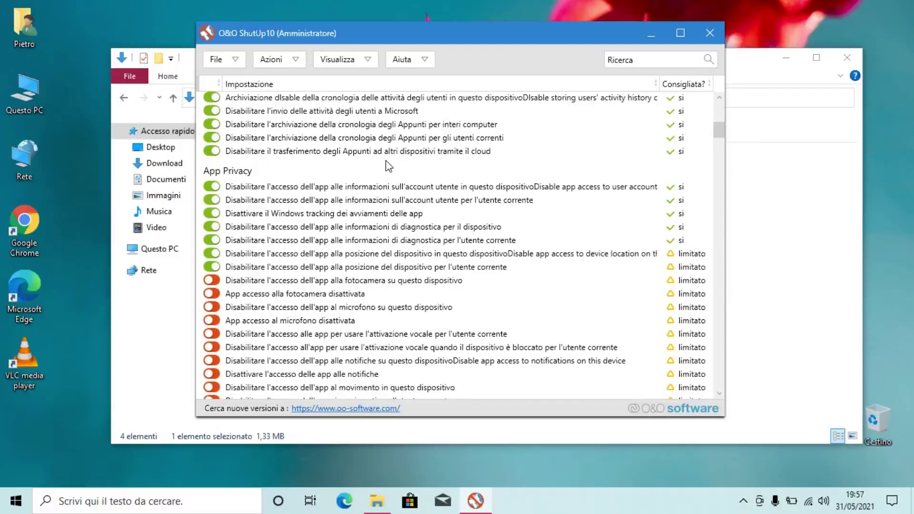
{"action": "scroll", "coordinate": [385, 161], "scroll_direction": "down", "scroll_amount": 5}
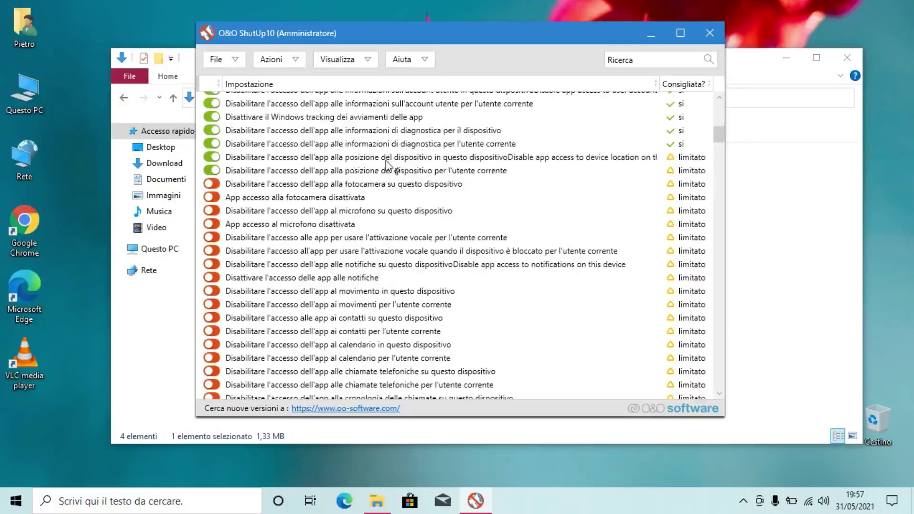
{"action": "scroll", "coordinate": [388, 164], "scroll_direction": "down", "scroll_amount": 8}
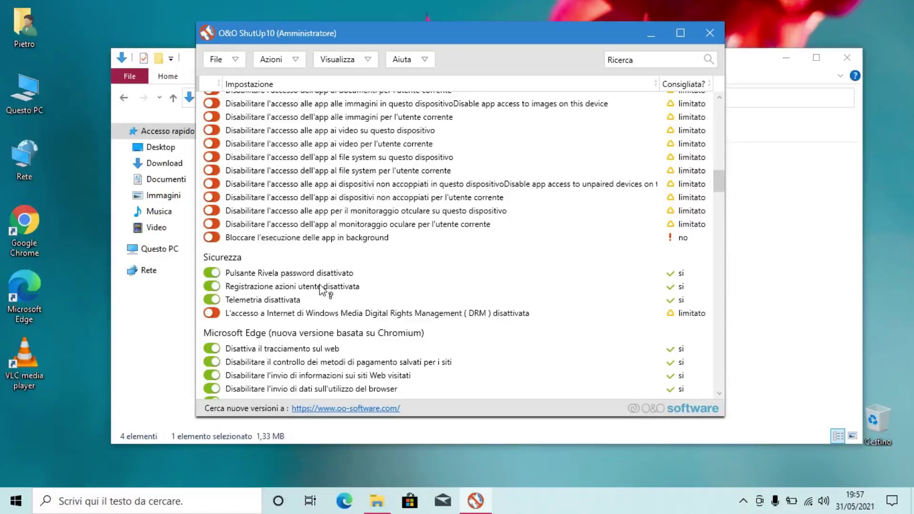
{"action": "scroll", "coordinate": [322, 288], "scroll_direction": "down", "scroll_amount": 2}
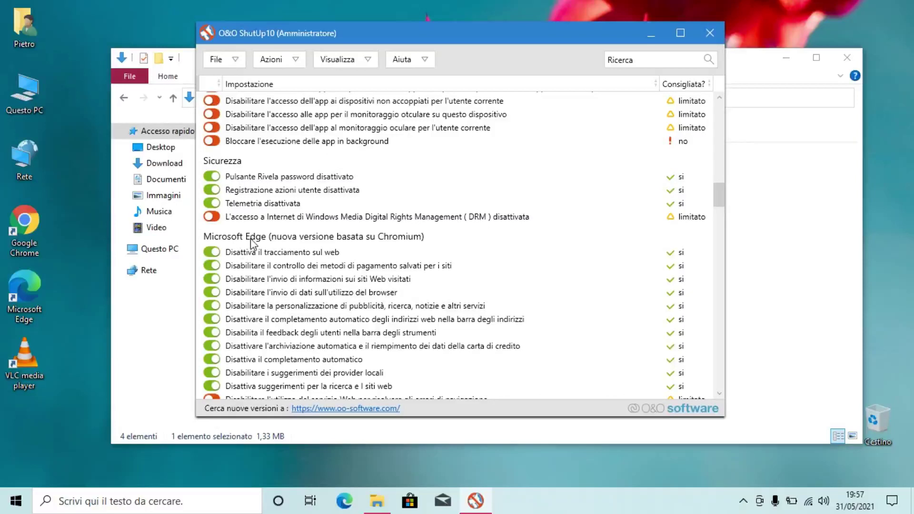
{"action": "scroll", "coordinate": [342, 292], "scroll_direction": "down", "scroll_amount": 2}
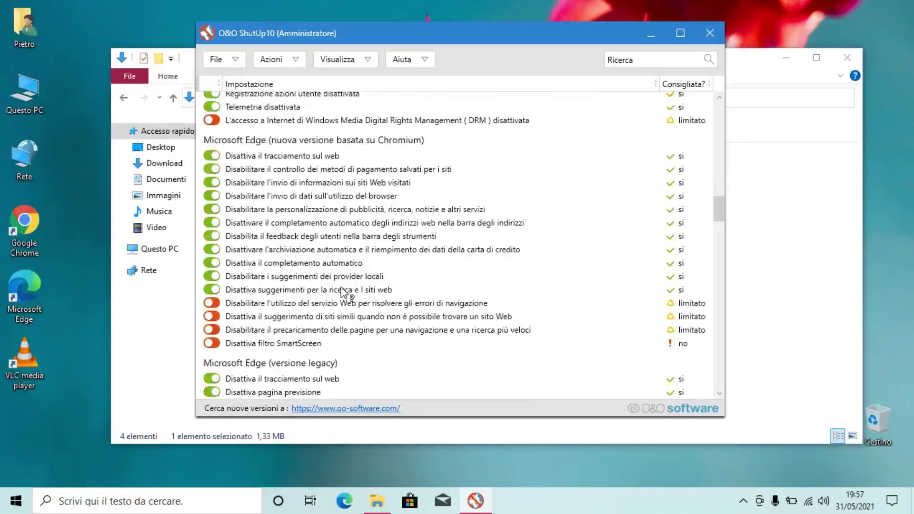
{"action": "scroll", "coordinate": [376, 305], "scroll_direction": "down", "scroll_amount": 1}
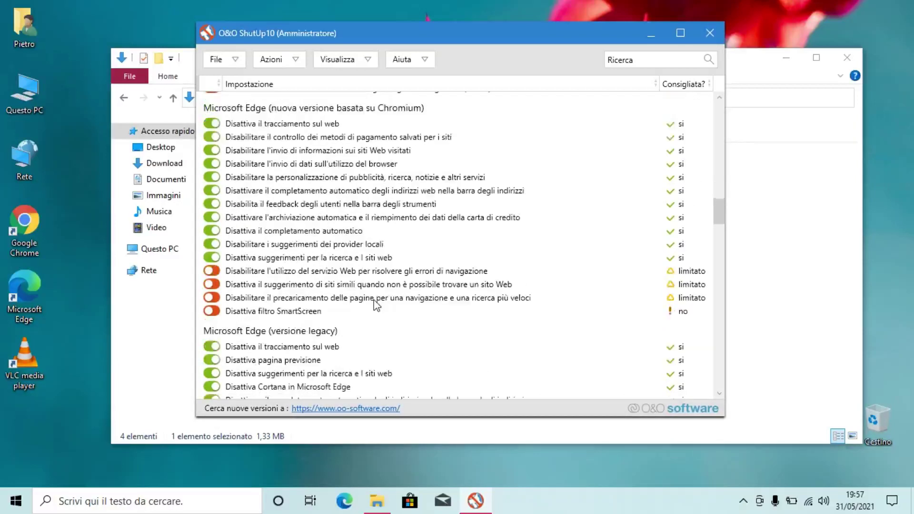
{"action": "scroll", "coordinate": [376, 305], "scroll_direction": "down", "scroll_amount": 1}
{"action": "scroll", "coordinate": [373, 302], "scroll_direction": "down", "scroll_amount": 3}
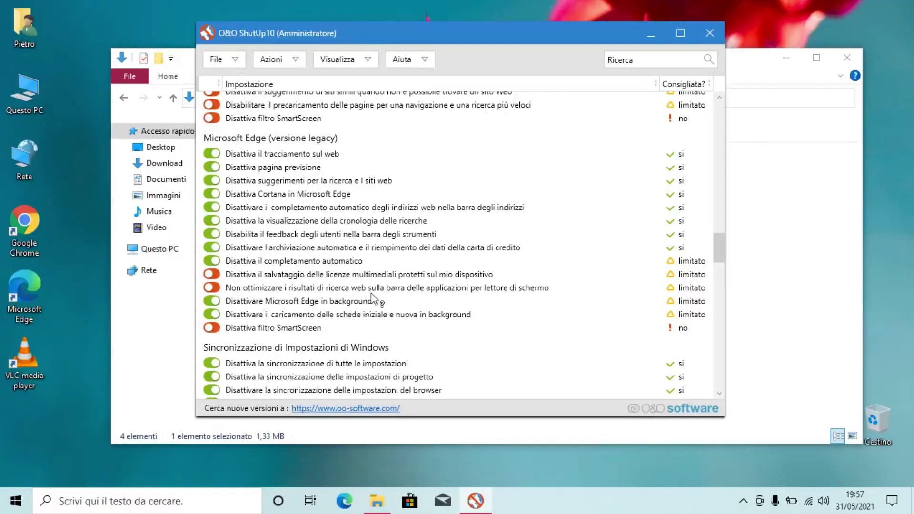
{"action": "scroll", "coordinate": [372, 294], "scroll_direction": "down", "scroll_amount": 4}
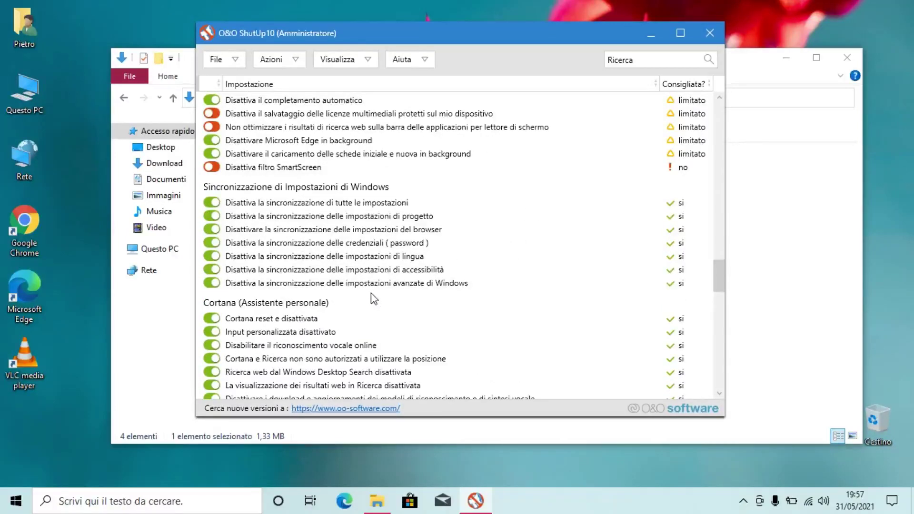
{"action": "scroll", "coordinate": [370, 293], "scroll_direction": "down", "scroll_amount": 3}
{"action": "scroll", "coordinate": [370, 293], "scroll_direction": "down", "scroll_amount": 5}
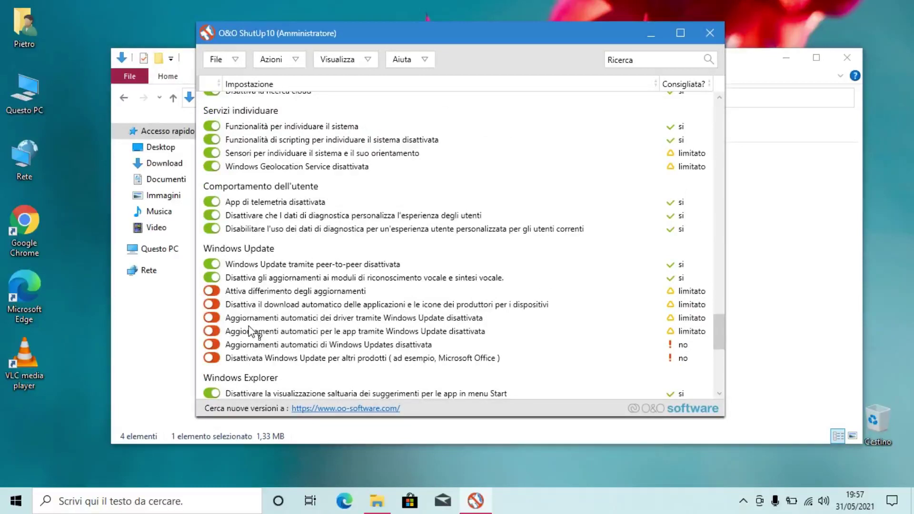
{"action": "scroll", "coordinate": [251, 332], "scroll_direction": "down", "scroll_amount": 6}
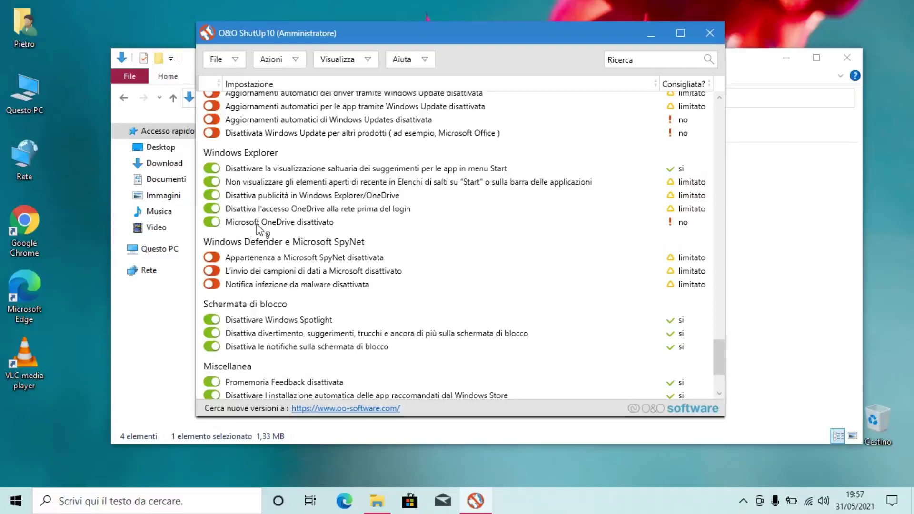
{"action": "scroll", "coordinate": [271, 324], "scroll_direction": "down", "scroll_amount": 3}
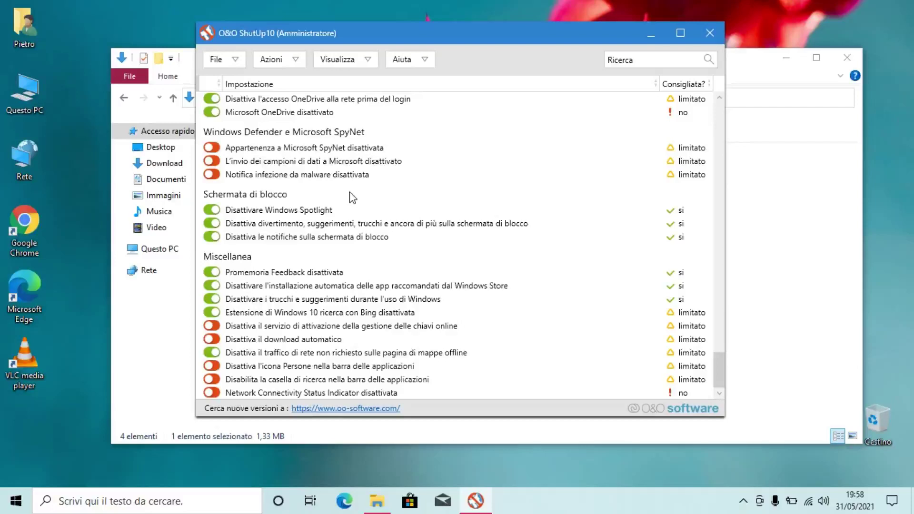
Close O&O ShutUp10 and return to the Download folder.
{"action": "left_click", "coordinate": [710, 35]}
{"action": "left_click", "coordinate": [545, 274]}
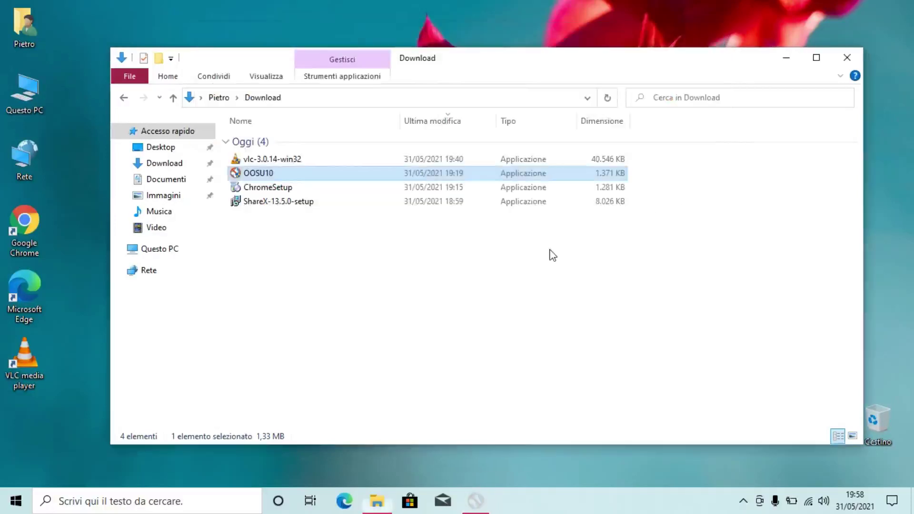
{"action": "left_click", "coordinate": [744, 504]}
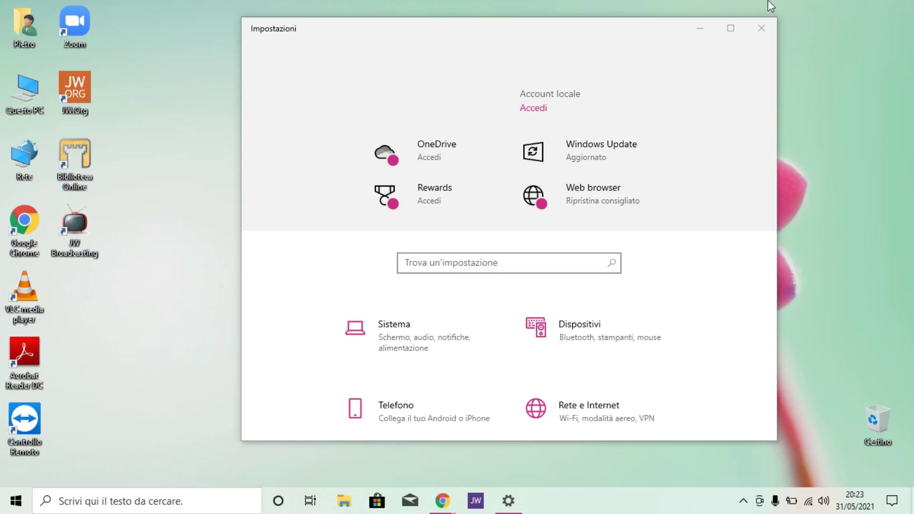
Open the App e funzionalità page in Windows Settings, maximize the window and look through the installed apps.
{"action": "scroll", "coordinate": [437, 290], "scroll_direction": "down", "scroll_amount": 5}
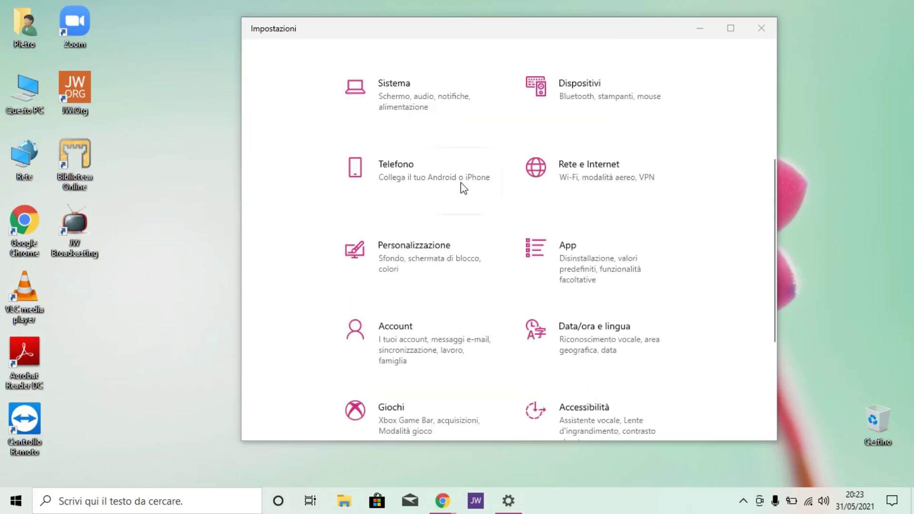
{"action": "left_click", "coordinate": [576, 254]}
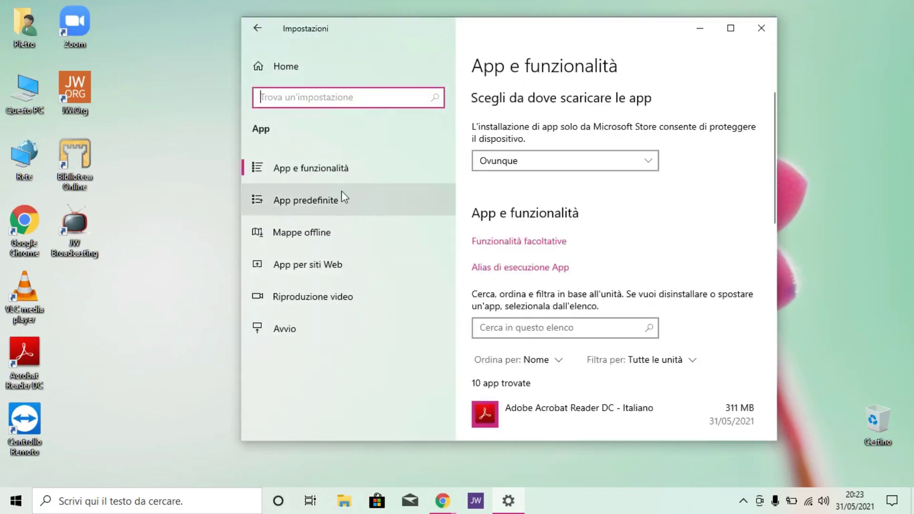
{"action": "double_click", "coordinate": [514, 37]}
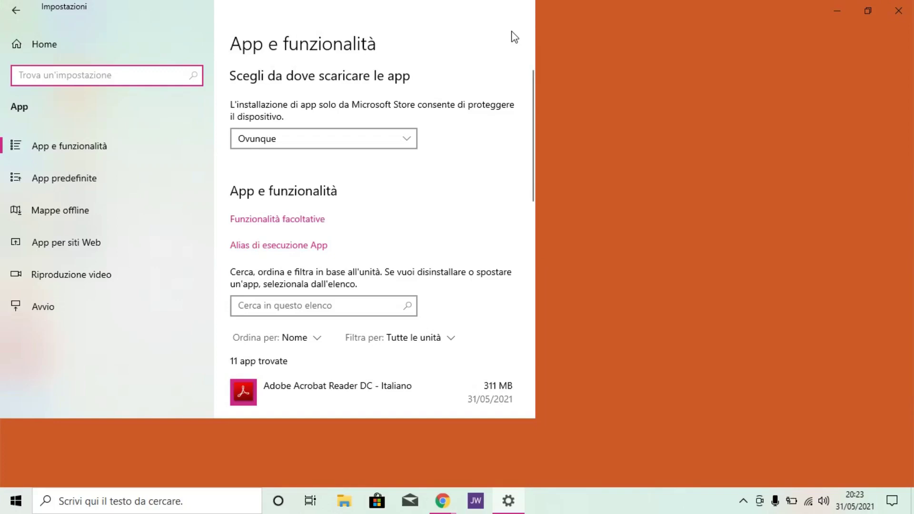
{"action": "scroll", "coordinate": [540, 108], "scroll_direction": "down", "scroll_amount": 5}
{"action": "scroll", "coordinate": [541, 108], "scroll_direction": "up", "scroll_amount": 4}
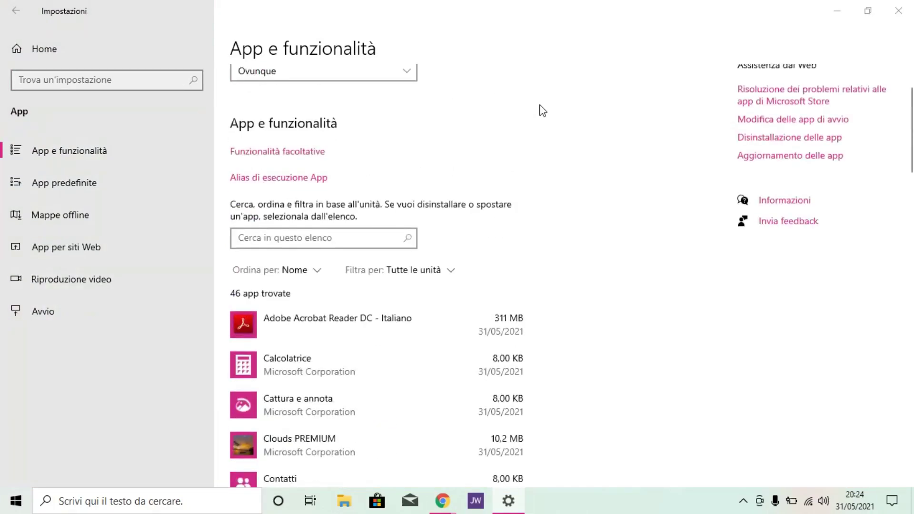
Turn off the App in background permission in the advanced options of Contatti and return to the app list.
{"action": "scroll", "coordinate": [540, 108], "scroll_direction": "down", "scroll_amount": 4}
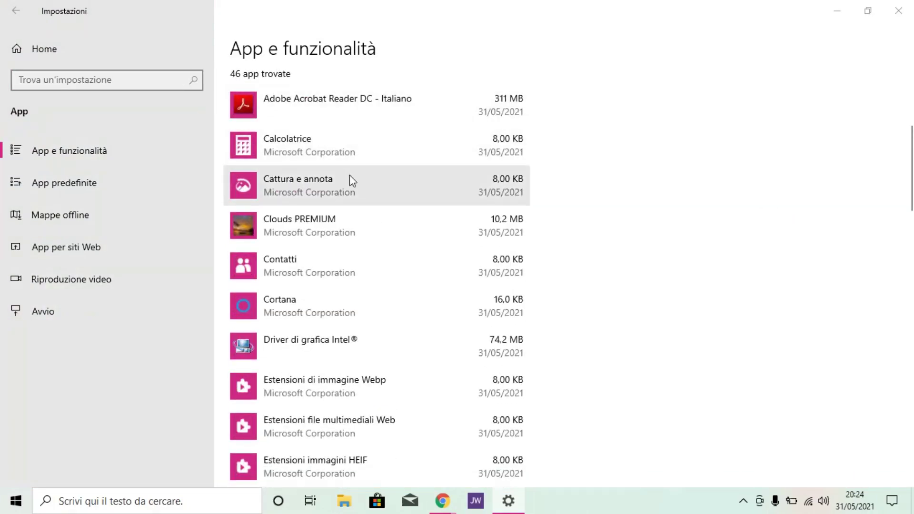
{"action": "scroll", "coordinate": [351, 176], "scroll_direction": "down", "scroll_amount": 2}
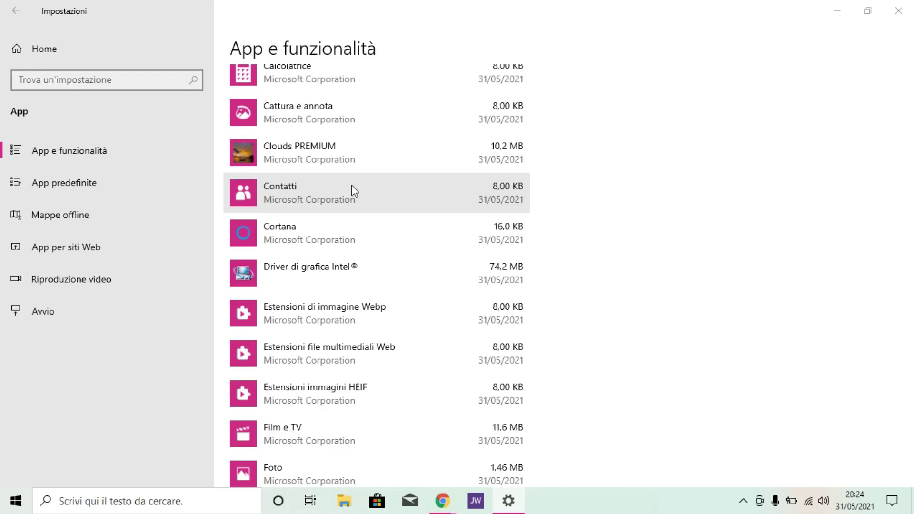
{"action": "left_click", "coordinate": [389, 193]}
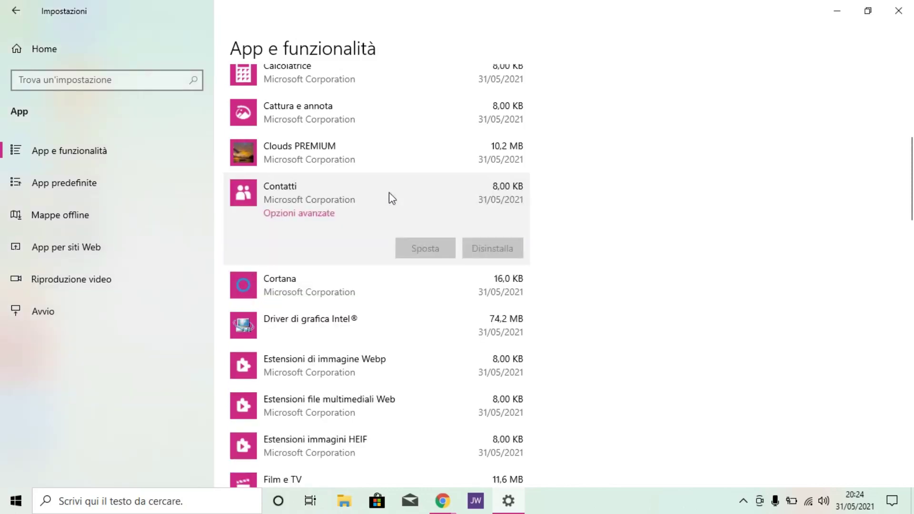
{"action": "left_click", "coordinate": [306, 214]}
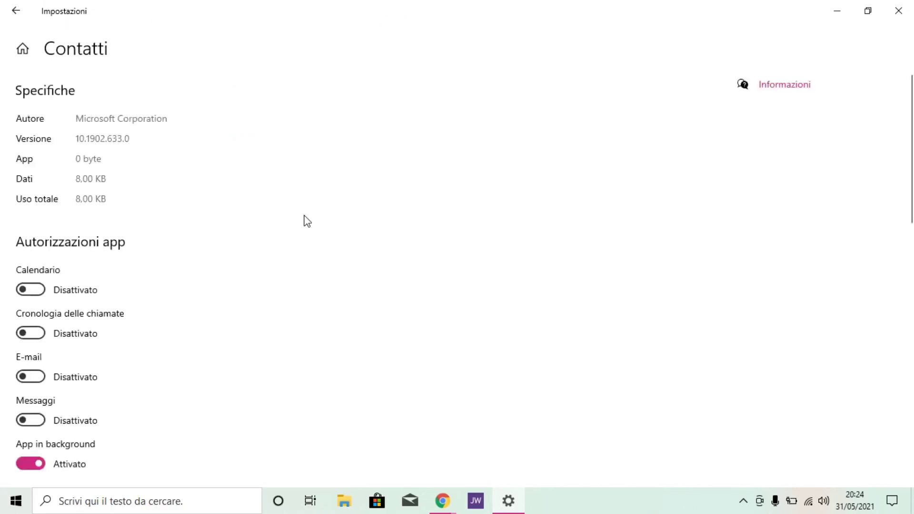
{"action": "scroll", "coordinate": [304, 219], "scroll_direction": "down", "scroll_amount": 5}
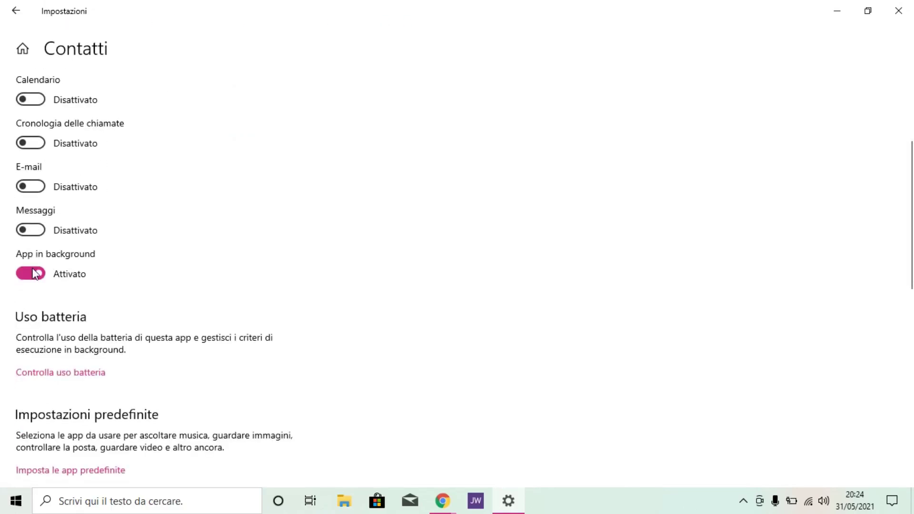
{"action": "left_click", "coordinate": [27, 276]}
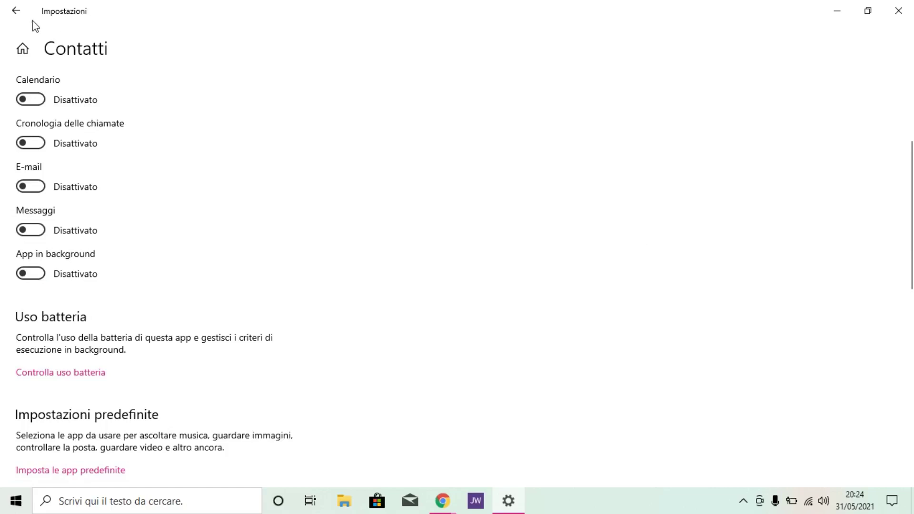
{"action": "left_click", "coordinate": [16, 11]}
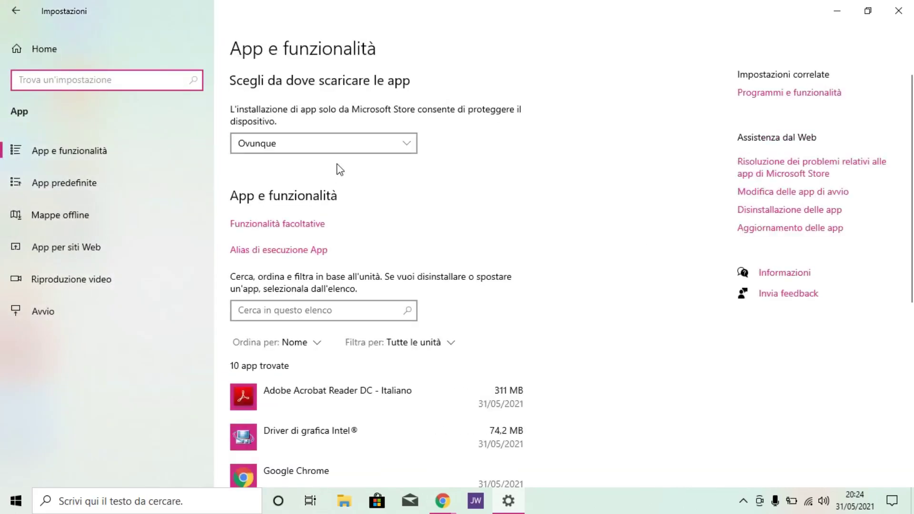
Terminate Estensioni di immagine Webp and its processes from its advanced options, and go back to the app list.
{"action": "scroll", "coordinate": [340, 170], "scroll_direction": "down", "scroll_amount": 5}
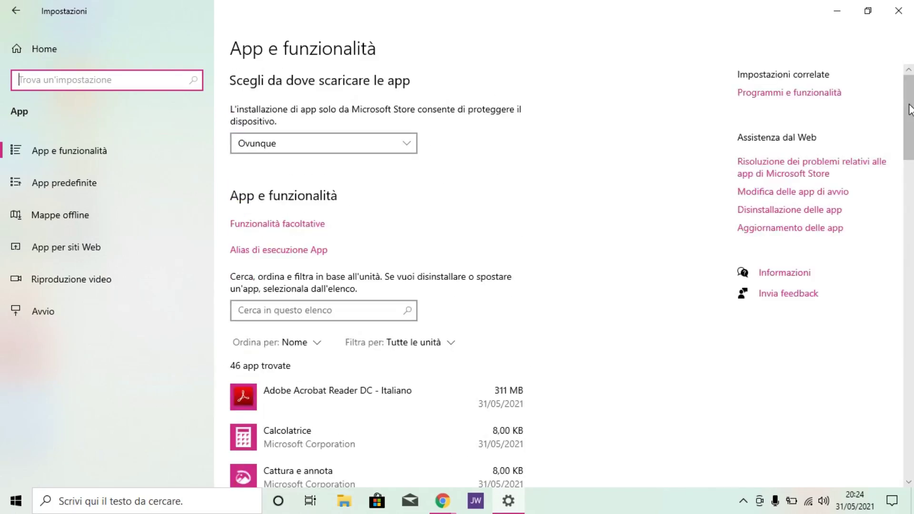
{"action": "scroll", "coordinate": [557, 250], "scroll_direction": "down", "scroll_amount": 5}
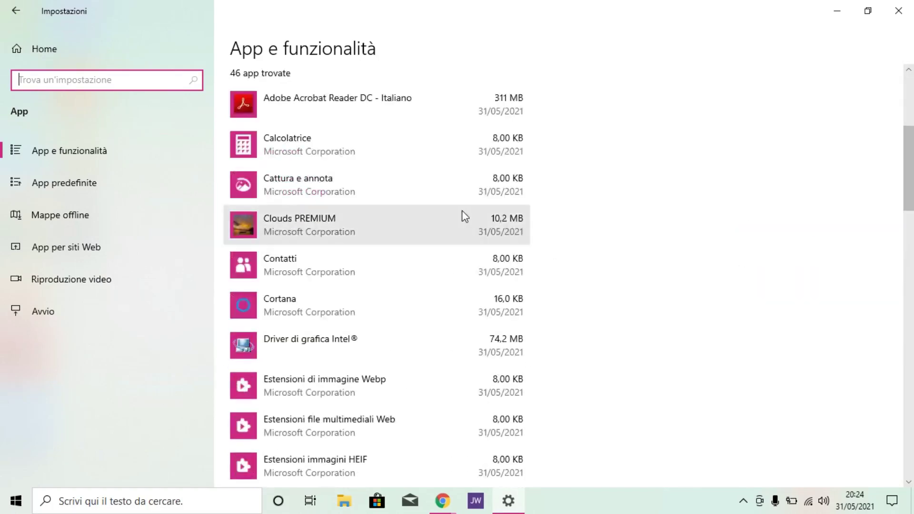
{"action": "scroll", "coordinate": [462, 212], "scroll_direction": "down", "scroll_amount": 3}
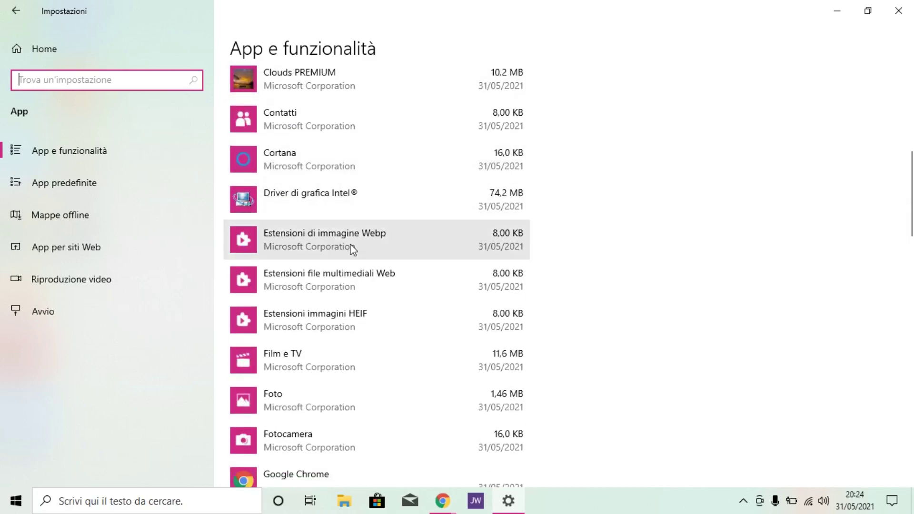
{"action": "left_click", "coordinate": [384, 244]}
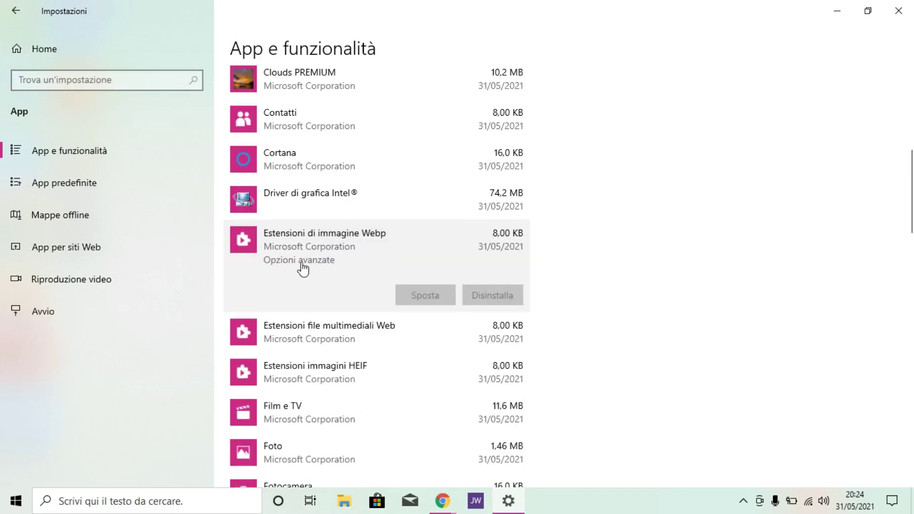
{"action": "left_click", "coordinate": [302, 262]}
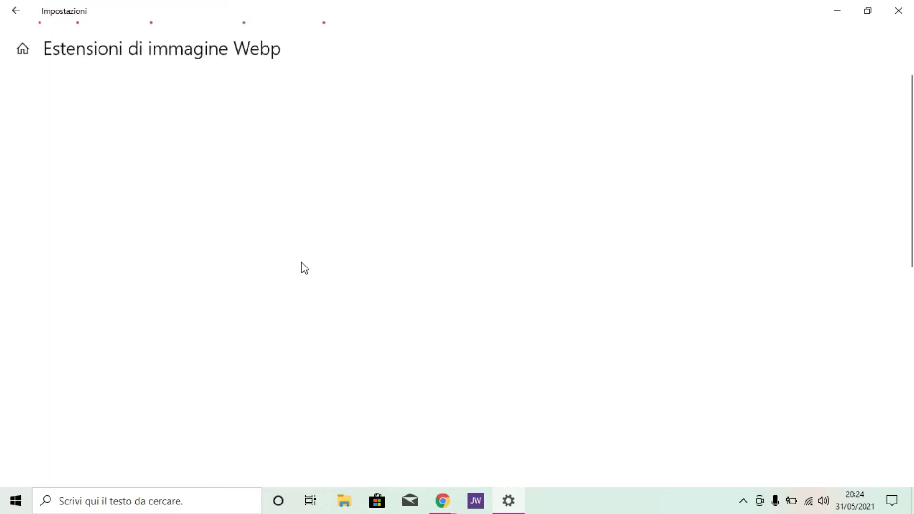
{"action": "scroll", "coordinate": [302, 262], "scroll_direction": "down", "scroll_amount": 8}
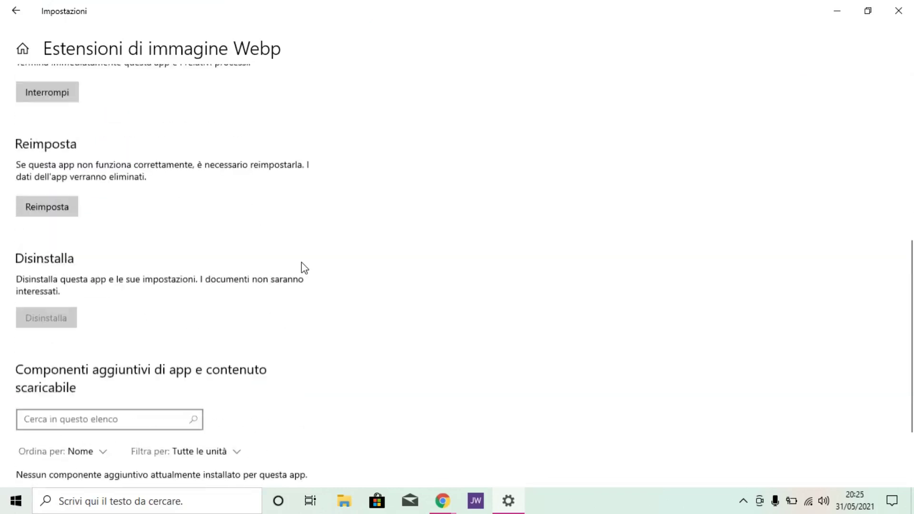
{"action": "scroll", "coordinate": [302, 262], "scroll_direction": "up", "scroll_amount": 6}
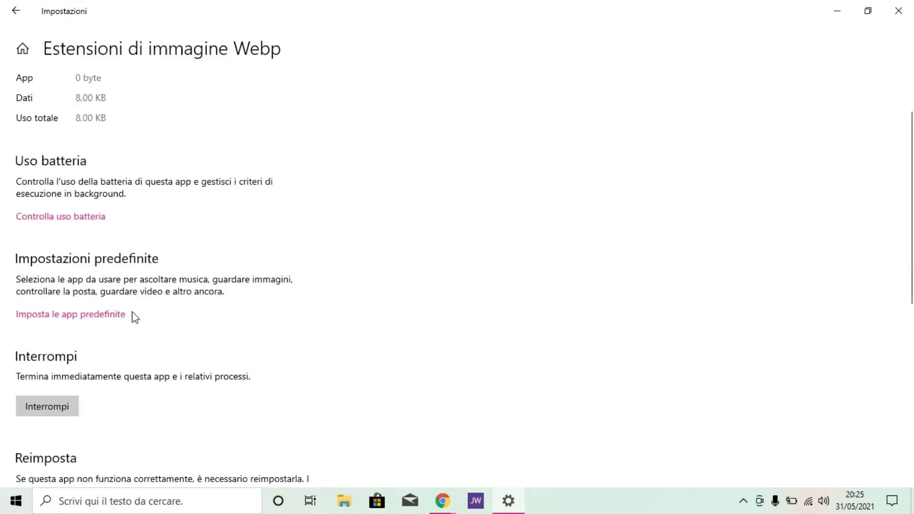
{"action": "left_click", "coordinate": [41, 406]}
{"action": "left_click", "coordinate": [14, 13]}
Uninstall the Film e TV app and confirm its removal.
{"action": "scroll", "coordinate": [383, 238], "scroll_direction": "down", "scroll_amount": 5}
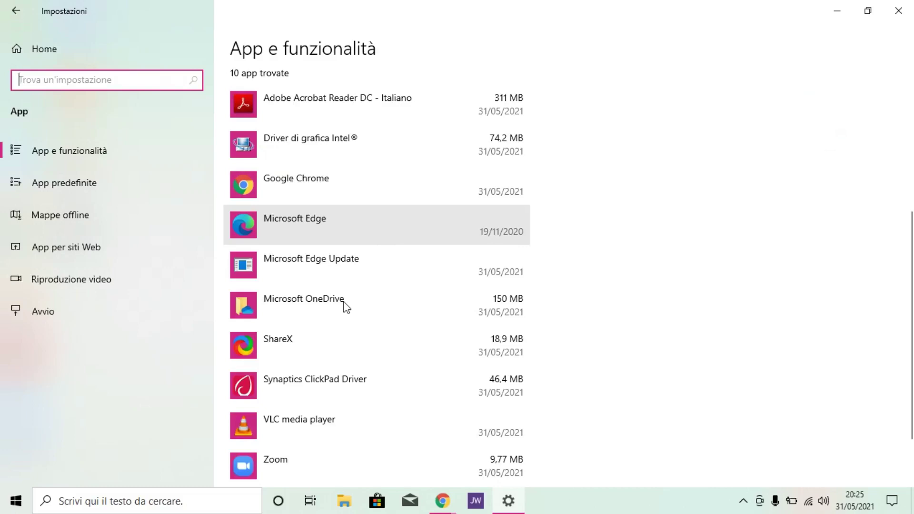
{"action": "left_click", "coordinate": [321, 352]}
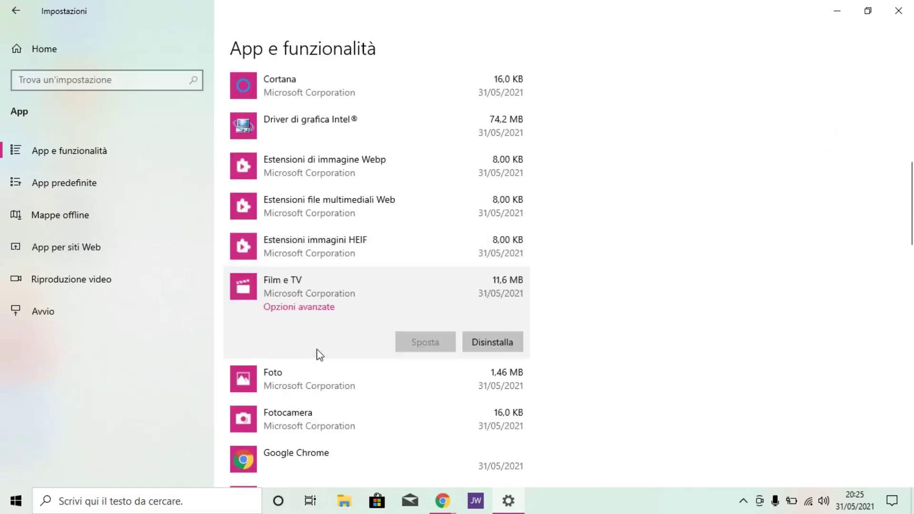
{"action": "left_click", "coordinate": [475, 342]}
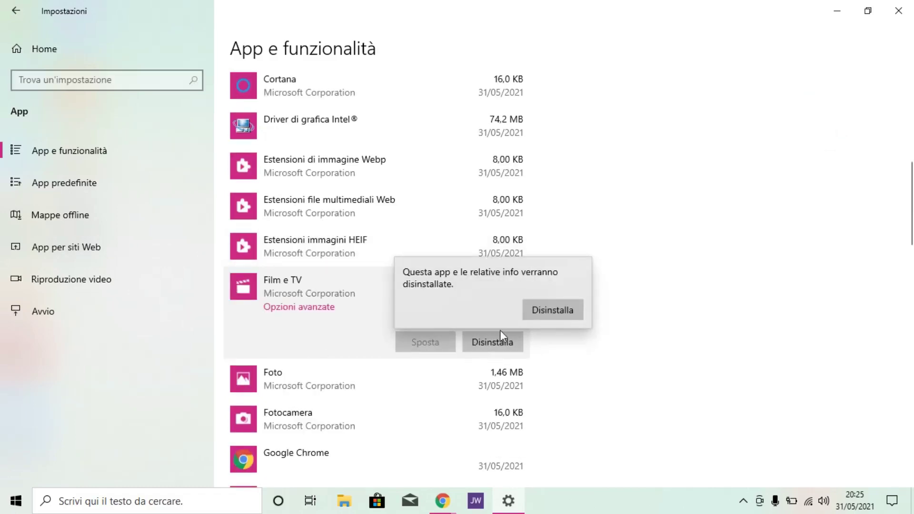
{"action": "left_click", "coordinate": [533, 315]}
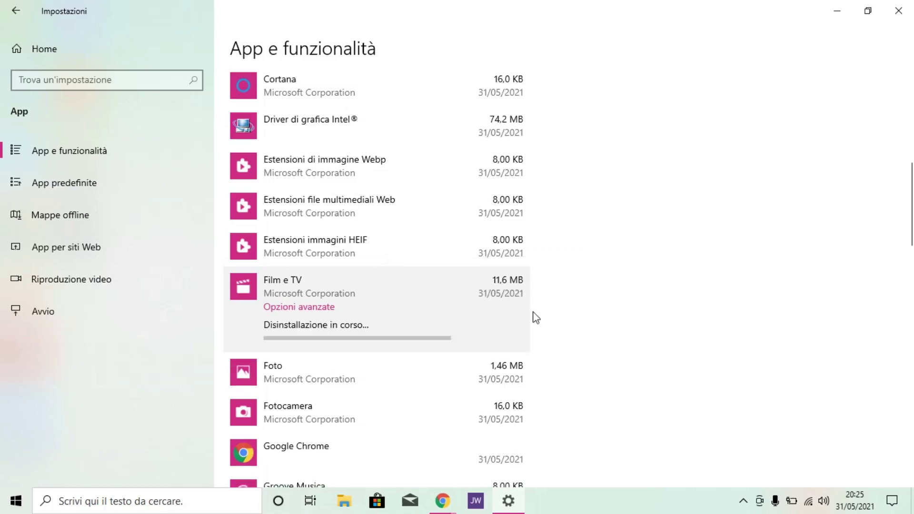
Uninstall the Groove Musica app and confirm its removal.
{"action": "scroll", "coordinate": [536, 318], "scroll_direction": "down", "scroll_amount": 3}
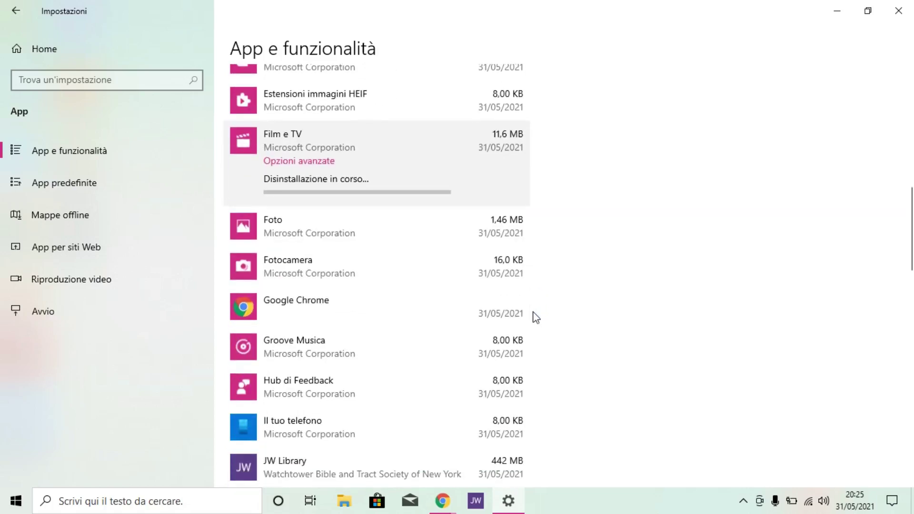
{"action": "scroll", "coordinate": [535, 318], "scroll_direction": "down", "scroll_amount": 2}
{"action": "left_click", "coordinate": [496, 195]}
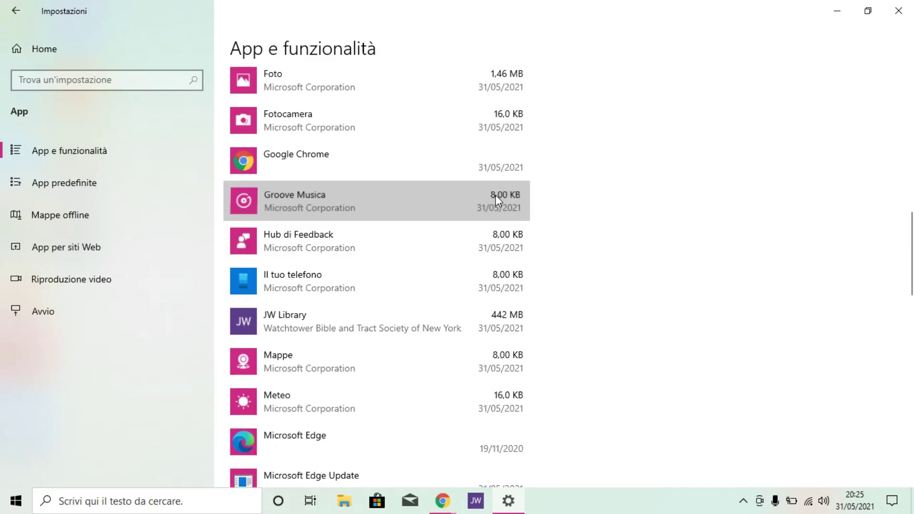
{"action": "left_click", "coordinate": [489, 212]}
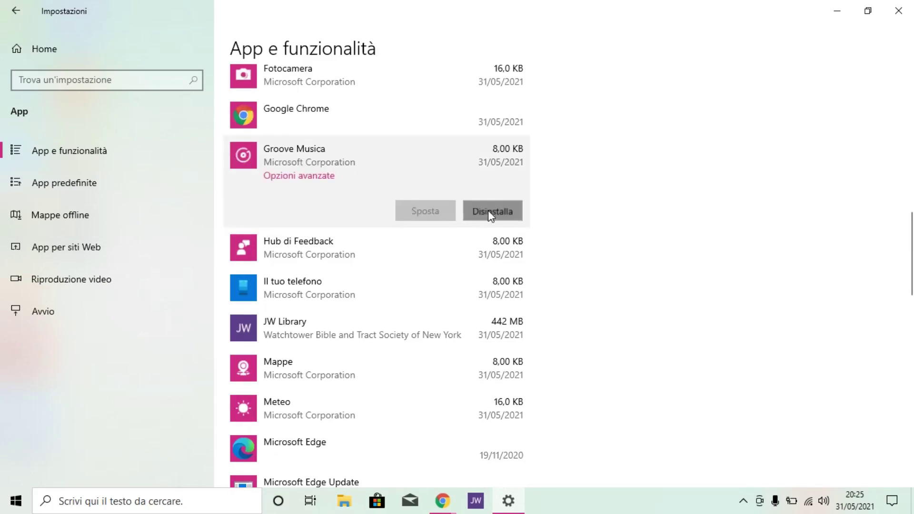
{"action": "left_click", "coordinate": [533, 181]}
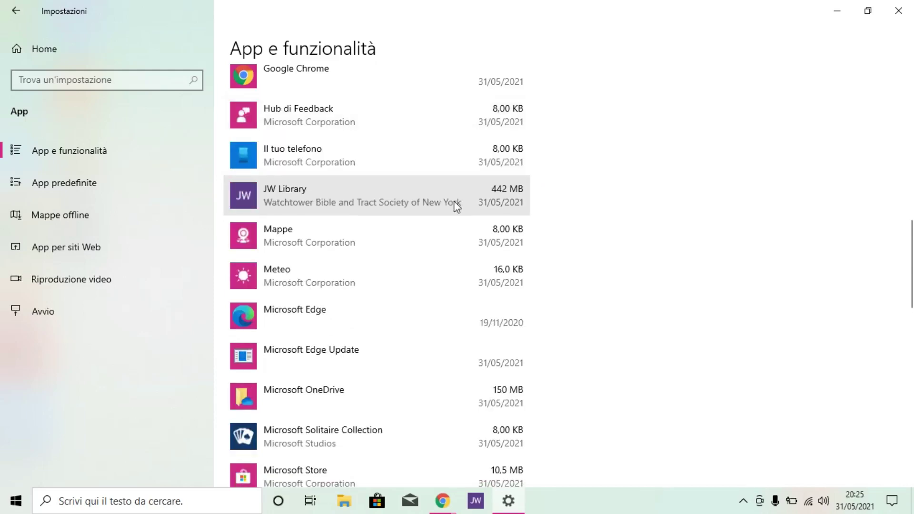
Uninstall the Hub di Feedback app and confirm its removal.
{"action": "scroll", "coordinate": [454, 205], "scroll_direction": "up", "scroll_amount": 2}
{"action": "left_click", "coordinate": [452, 196]}
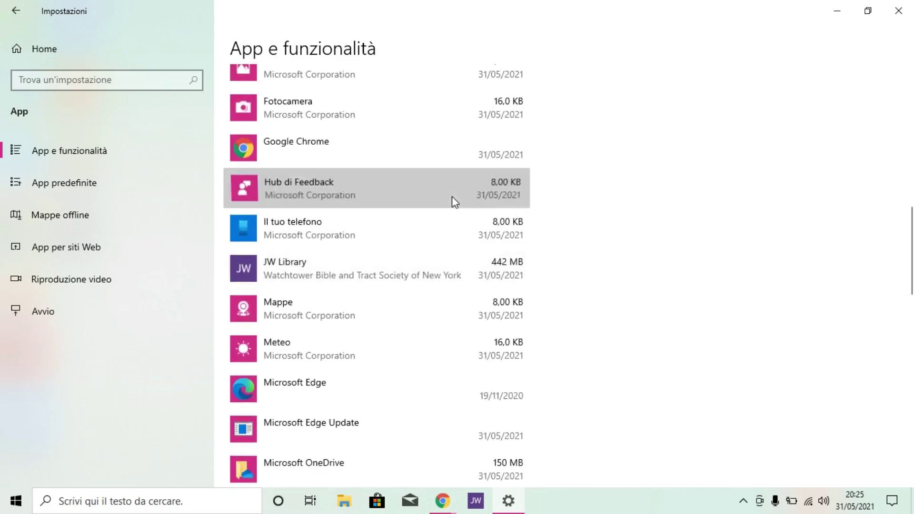
{"action": "left_click", "coordinate": [502, 248]}
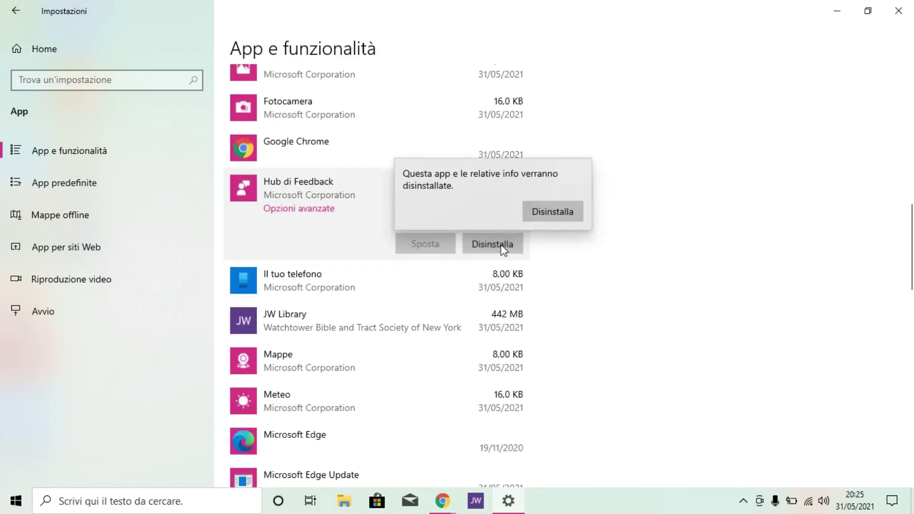
{"action": "left_click", "coordinate": [553, 211]}
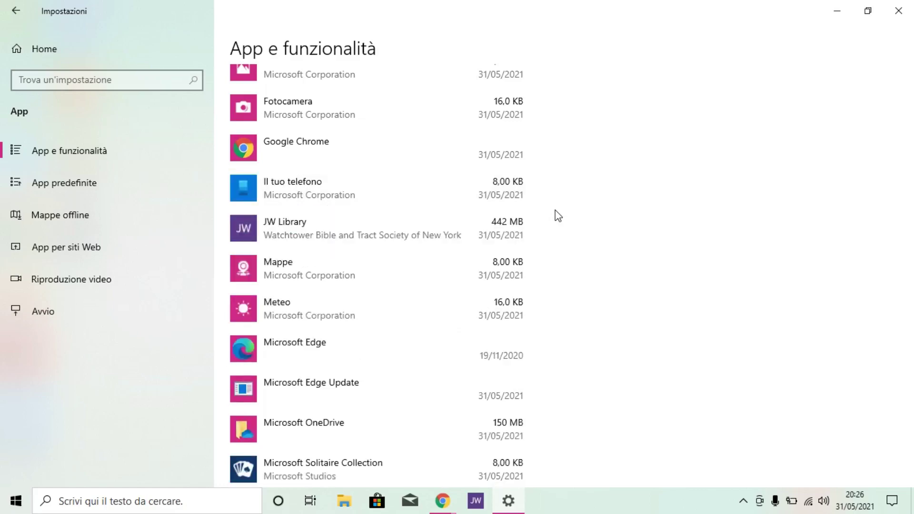
Disable the App in background permission for Il tuo telefono in its advanced options and return to the app list.
{"action": "left_click", "coordinate": [484, 195]}
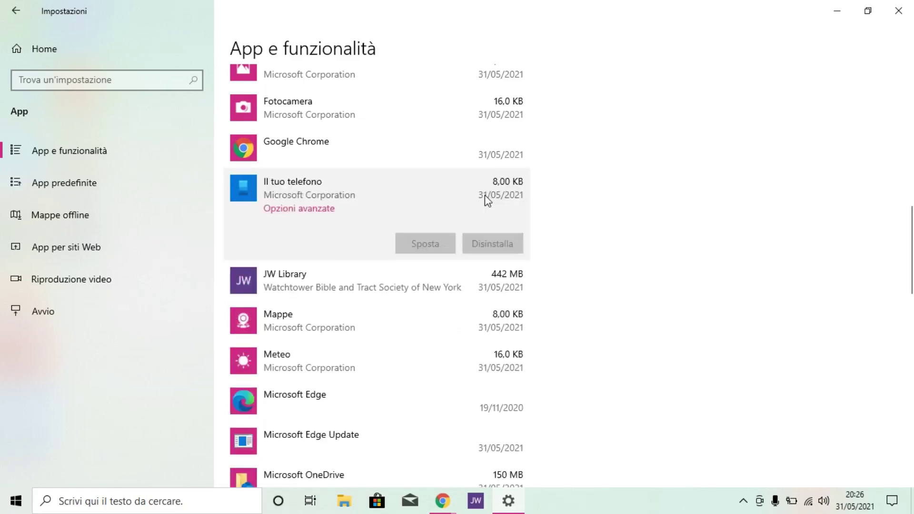
{"action": "left_click", "coordinate": [331, 213]}
{"action": "scroll", "coordinate": [335, 222], "scroll_direction": "down", "scroll_amount": 1}
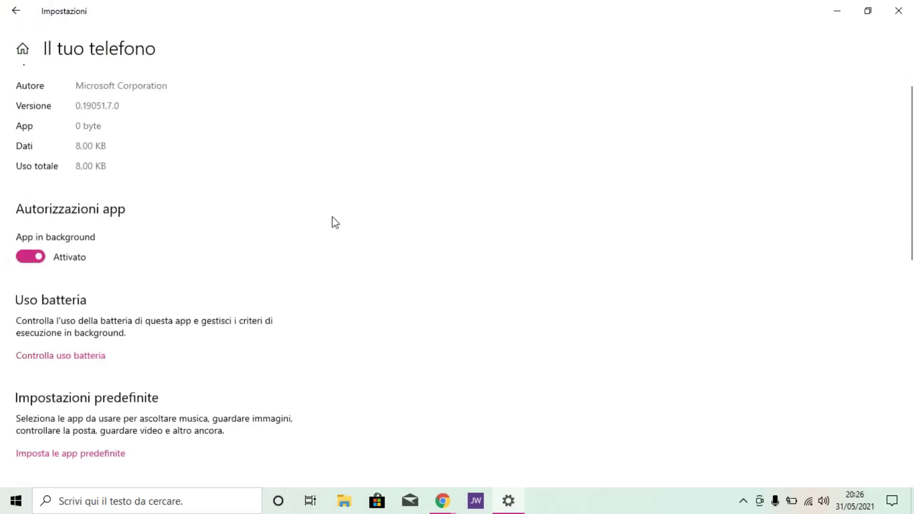
{"action": "scroll", "coordinate": [335, 222], "scroll_direction": "down", "scroll_amount": 3}
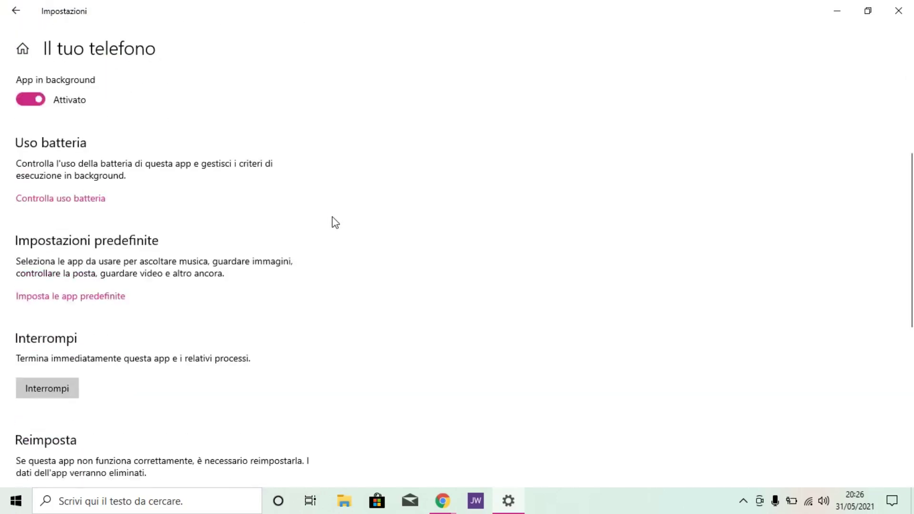
{"action": "left_click", "coordinate": [21, 102]}
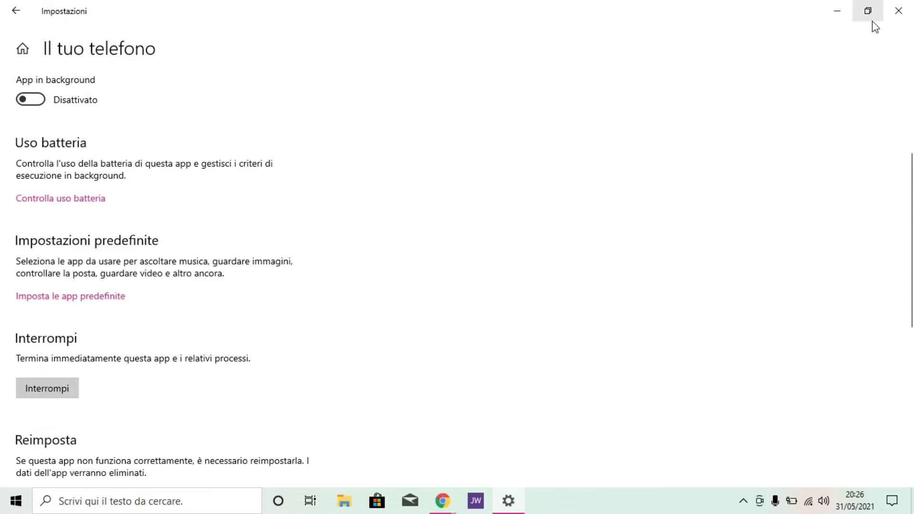
{"action": "left_click", "coordinate": [17, 14]}
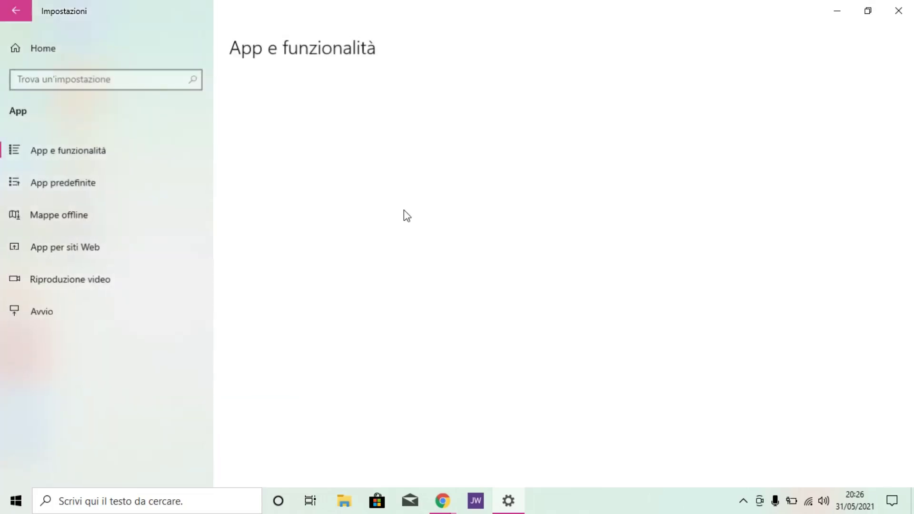
Switch off background activity for Mappe in its advanced options and go back to the list of installed apps.
{"action": "scroll", "coordinate": [650, 258], "scroll_direction": "down", "scroll_amount": 10}
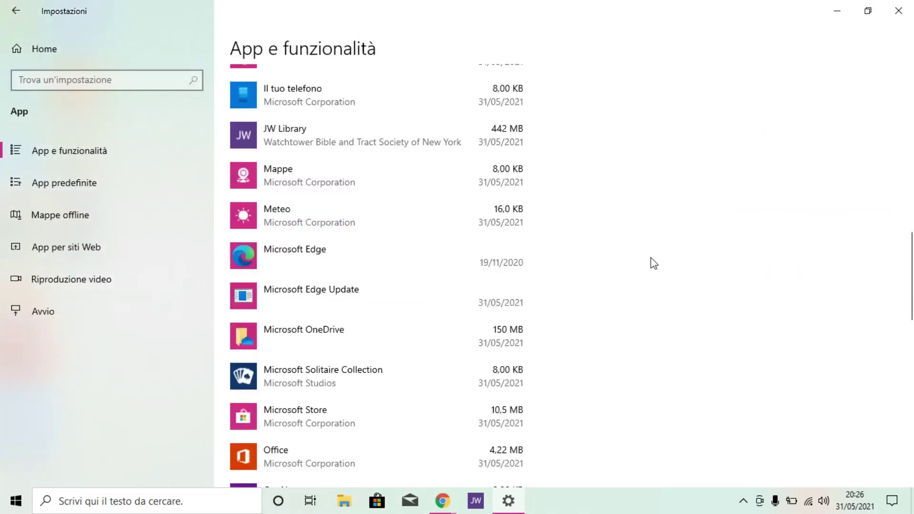
{"action": "left_click", "coordinate": [510, 187]}
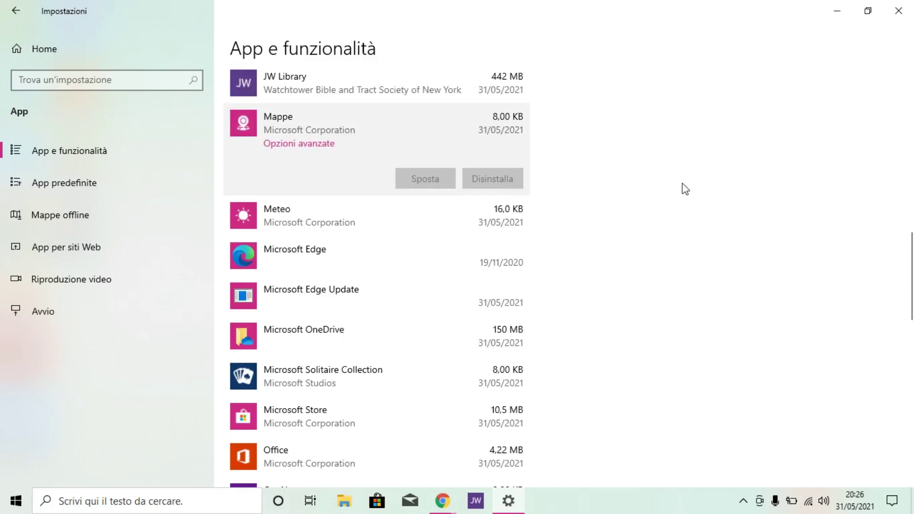
{"action": "left_click", "coordinate": [302, 144]}
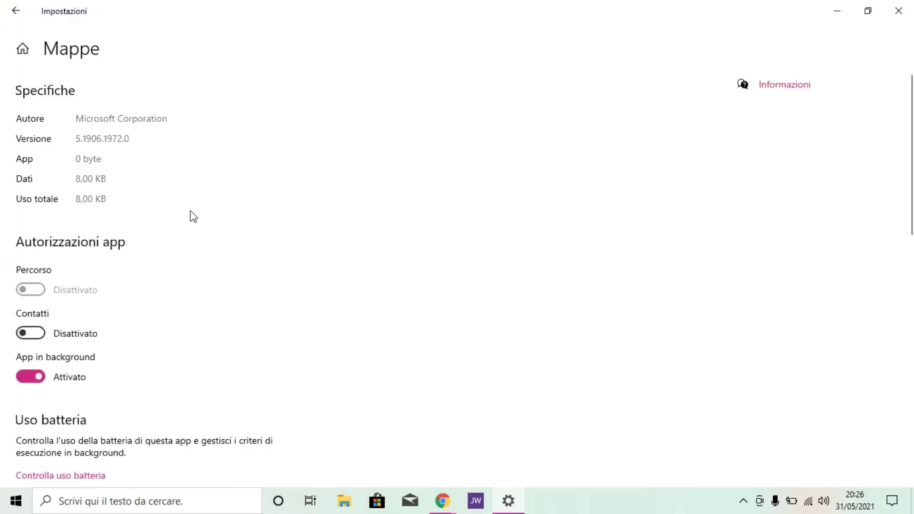
{"action": "left_click", "coordinate": [27, 377]}
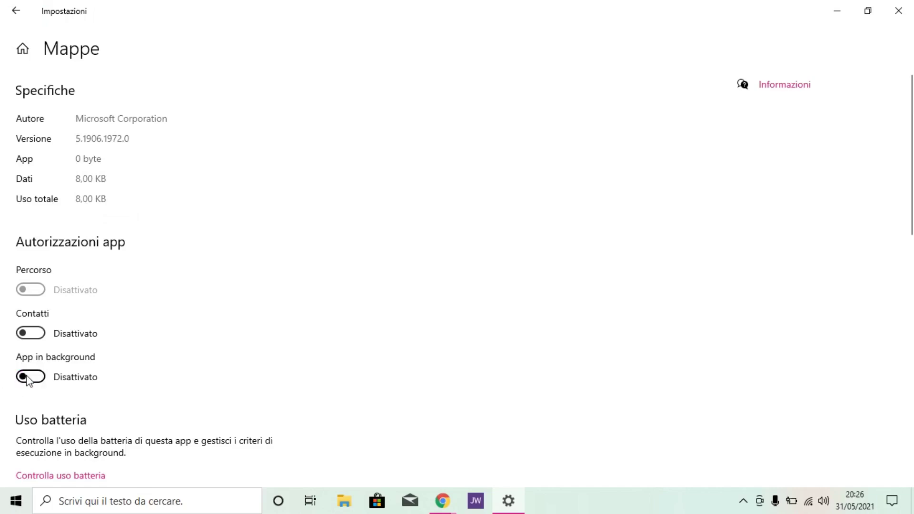
{"action": "left_click", "coordinate": [22, 14]}
{"action": "scroll", "coordinate": [328, 243], "scroll_direction": "down", "scroll_amount": 7}
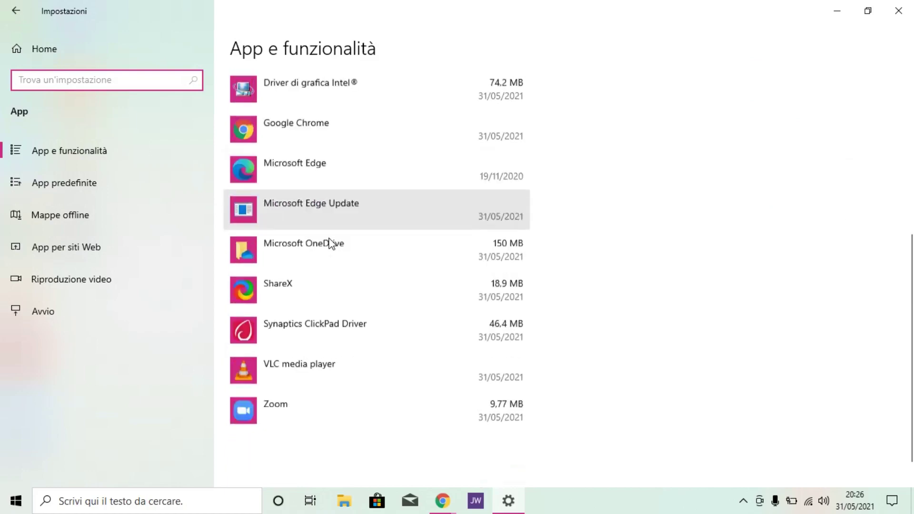
Uninstall Microsoft OneDrive from the installed apps list and confirm its removal.
{"action": "scroll", "coordinate": [331, 243], "scroll_direction": "down", "scroll_amount": 1}
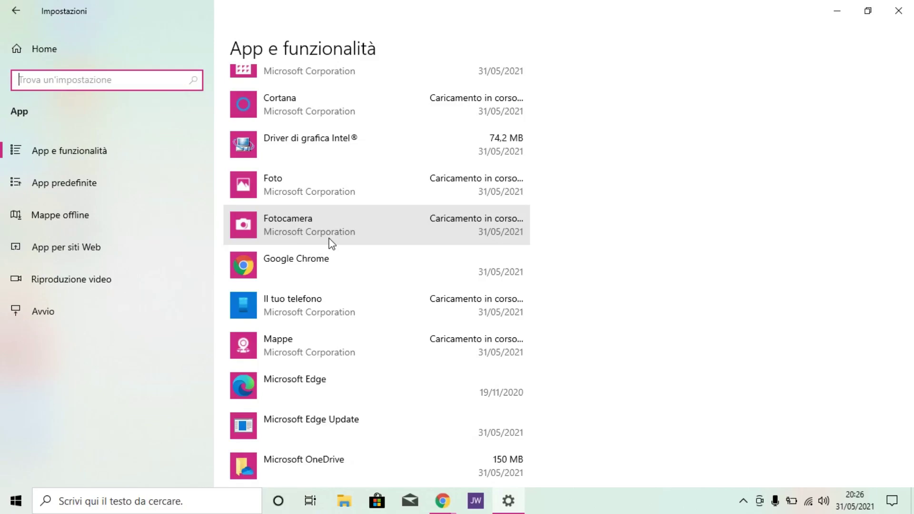
{"action": "scroll", "coordinate": [371, 196], "scroll_direction": "down", "scroll_amount": 1}
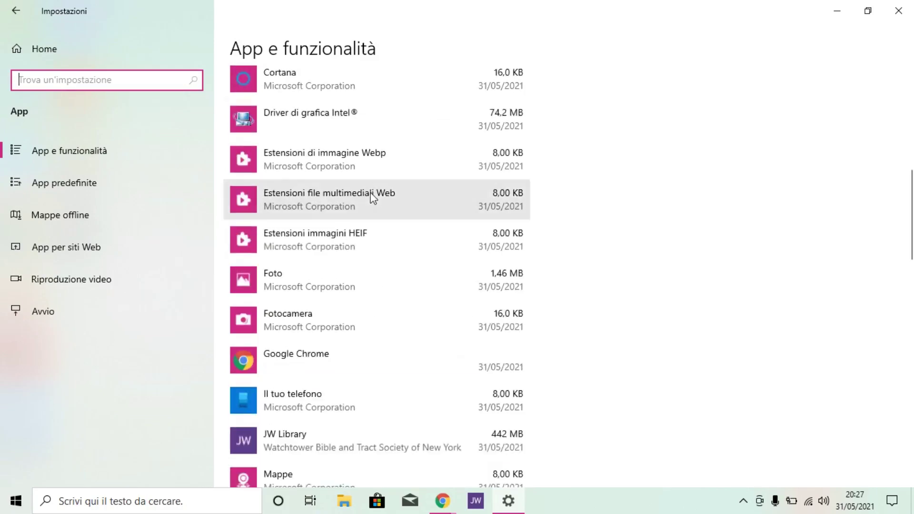
{"action": "scroll", "coordinate": [371, 194], "scroll_direction": "down", "scroll_amount": 8}
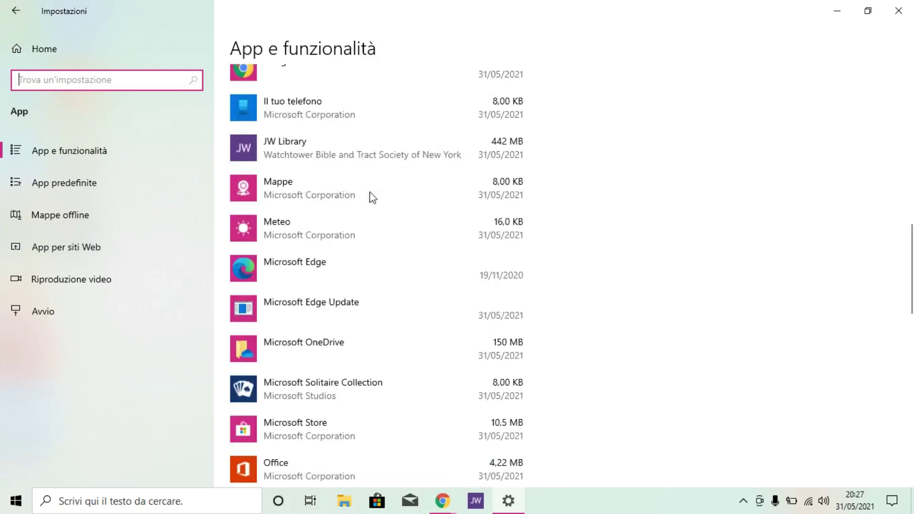
{"action": "left_click", "coordinate": [374, 257]}
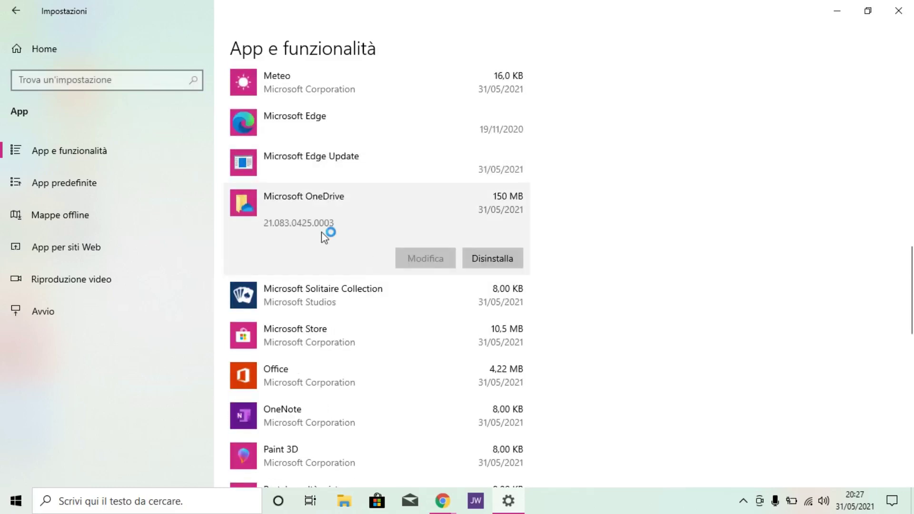
{"action": "left_click", "coordinate": [468, 258]}
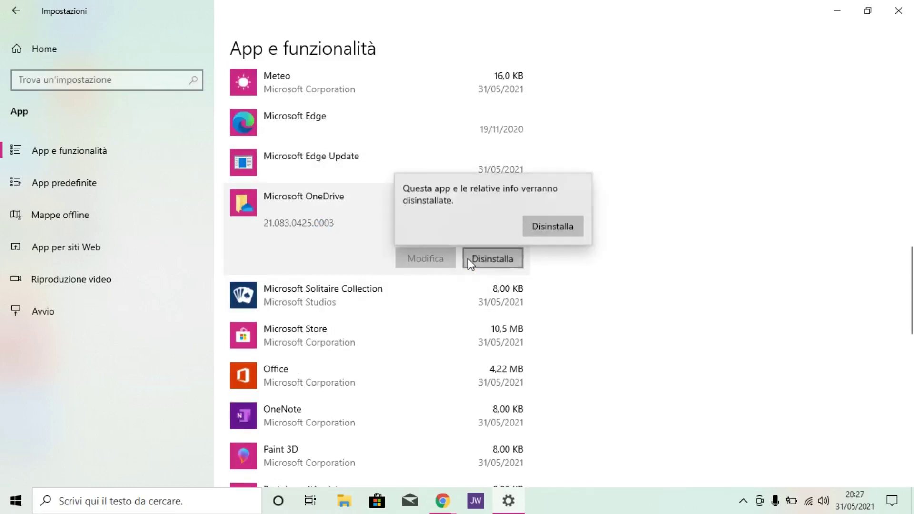
{"action": "left_click", "coordinate": [551, 225]}
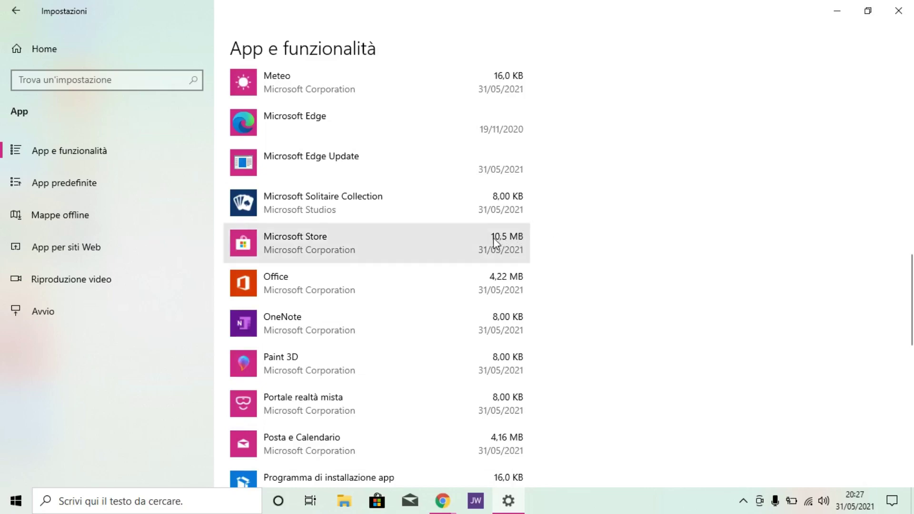
Uninstall the Office app and confirm its removal.
{"action": "left_click", "coordinate": [484, 291]}
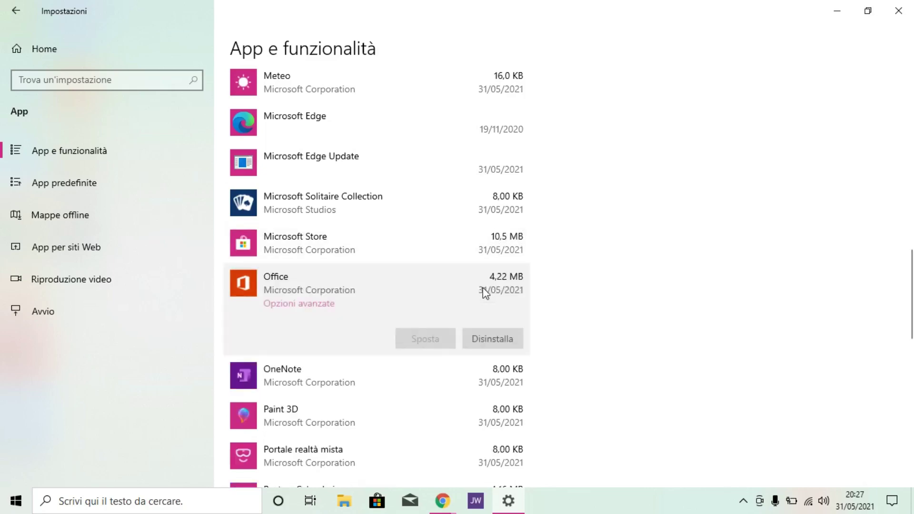
{"action": "left_click", "coordinate": [496, 339]}
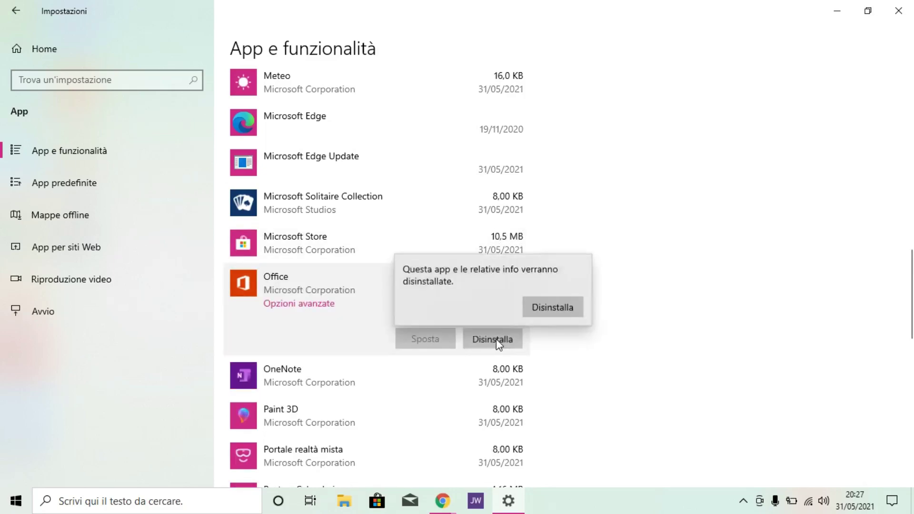
{"action": "left_click", "coordinate": [535, 314]}
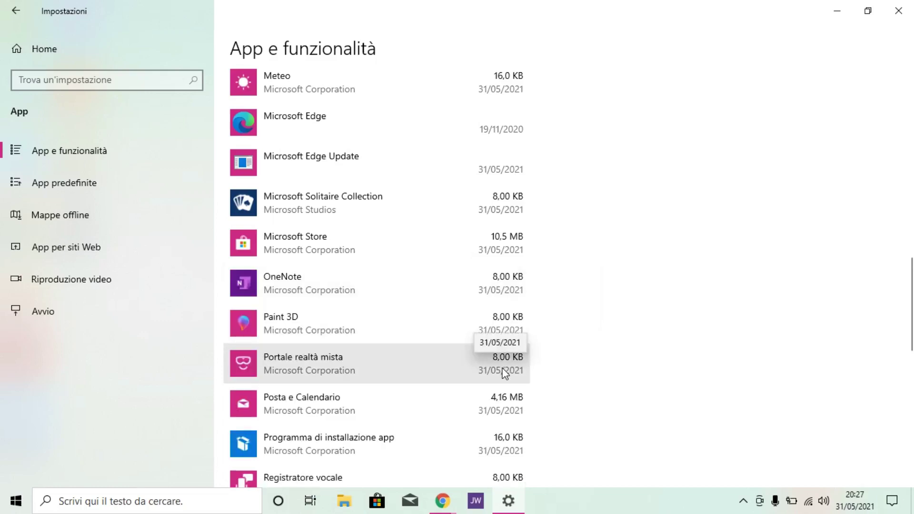
Uninstall the OneNote app and confirm its removal.
{"action": "left_click", "coordinate": [505, 291]}
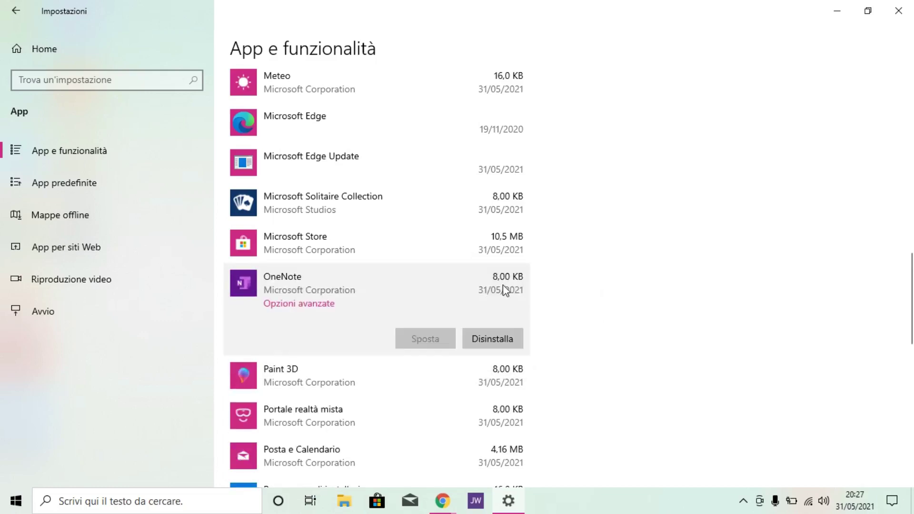
{"action": "left_click", "coordinate": [506, 346]}
{"action": "left_click", "coordinate": [533, 315]}
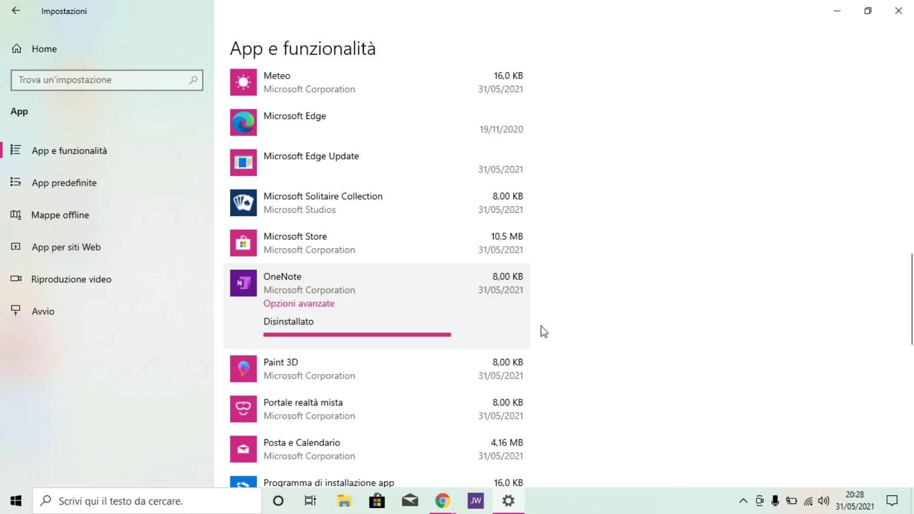
Uninstall the Paint 3D app and confirm its removal.
{"action": "left_click", "coordinate": [499, 281]}
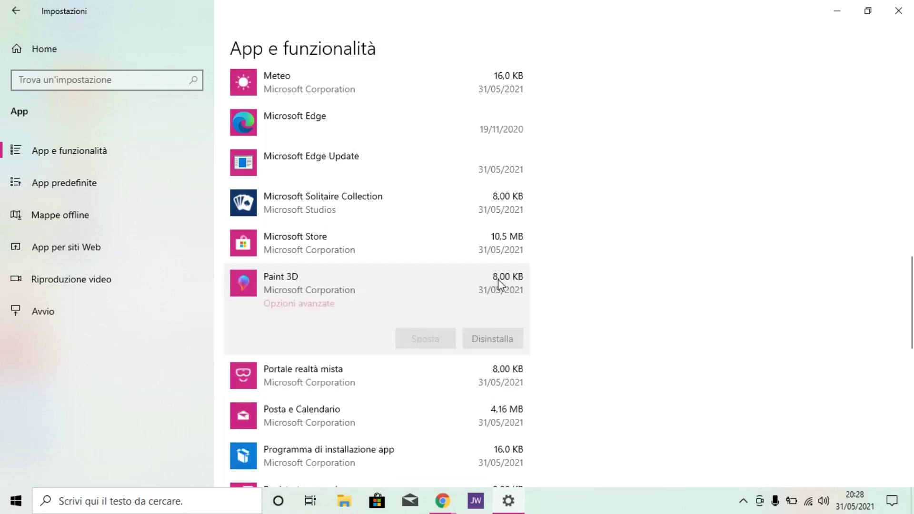
{"action": "left_click", "coordinate": [492, 339]}
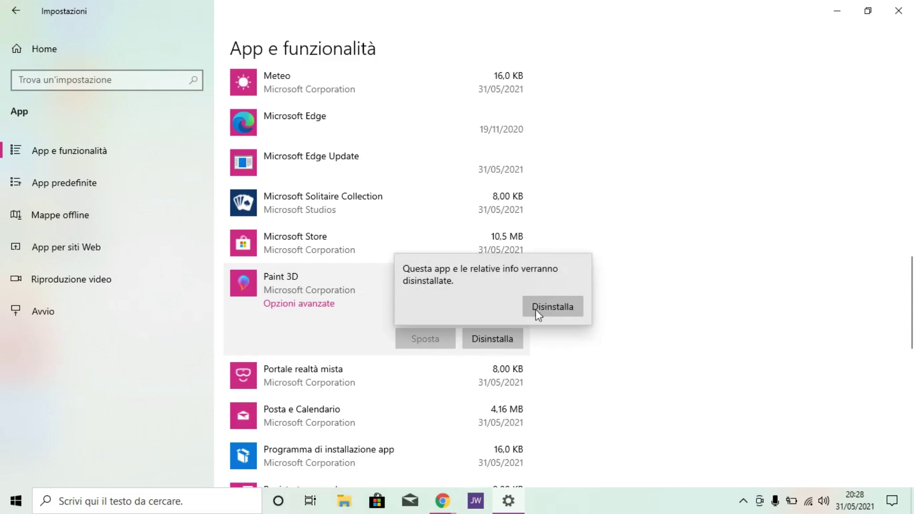
{"action": "left_click", "coordinate": [535, 309]}
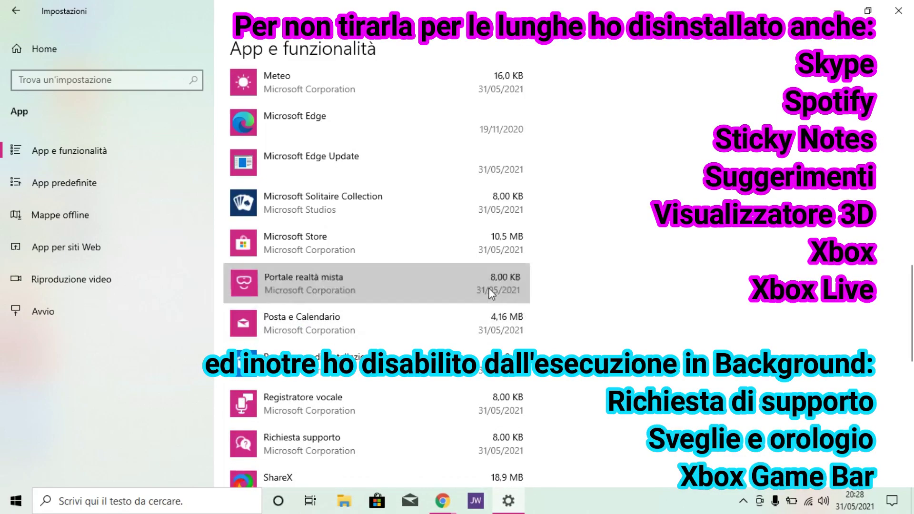
Uninstall the Portale realtà mista app and confirm its removal.
{"action": "left_click", "coordinate": [491, 292]}
{"action": "left_click", "coordinate": [490, 339]}
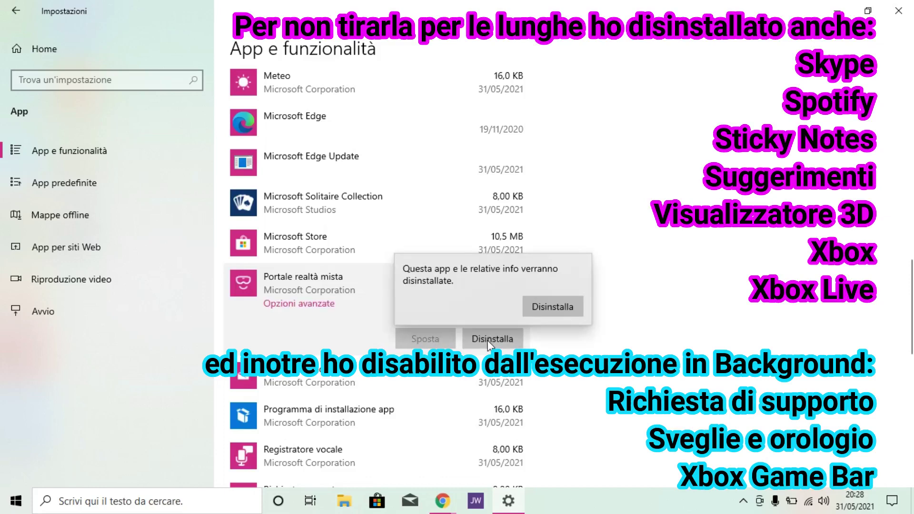
{"action": "left_click", "coordinate": [554, 305]}
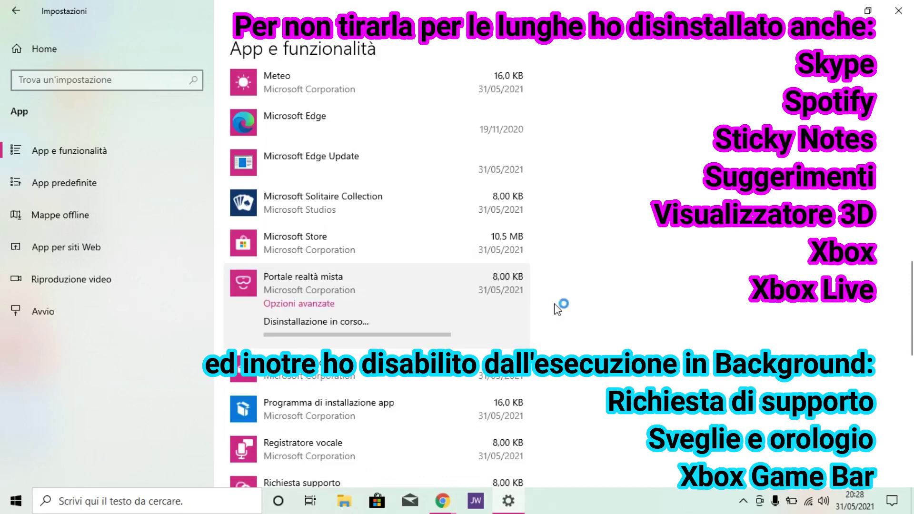
Disable the App in background permission for Richiesta supporto in its advanced options and return to the list of installed apps.
{"action": "scroll", "coordinate": [557, 309], "scroll_direction": "down", "scroll_amount": 2}
{"action": "scroll", "coordinate": [585, 312], "scroll_direction": "down", "scroll_amount": 2}
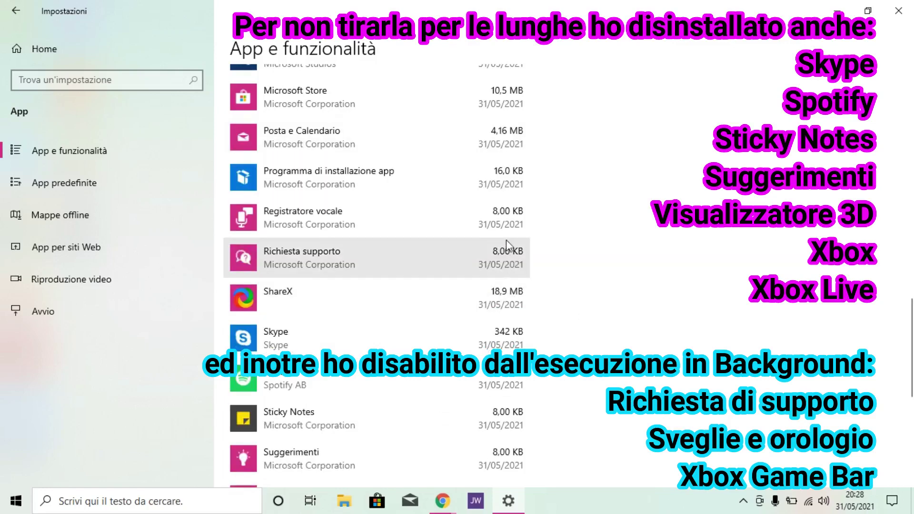
{"action": "left_click", "coordinate": [496, 261]}
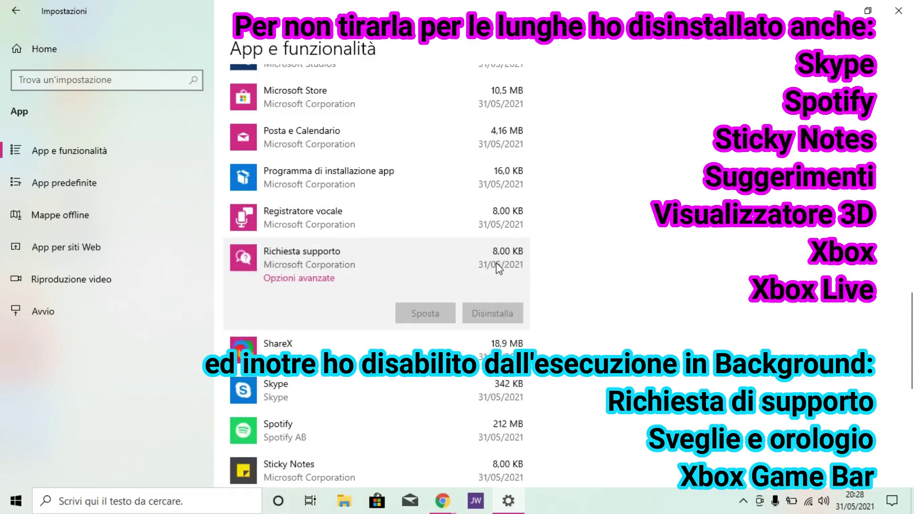
{"action": "left_click", "coordinate": [325, 280]}
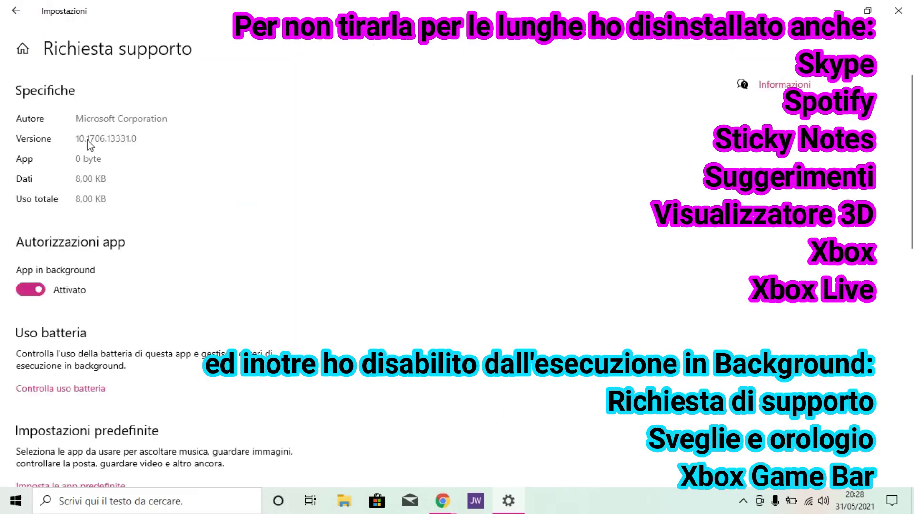
{"action": "left_click", "coordinate": [30, 291]}
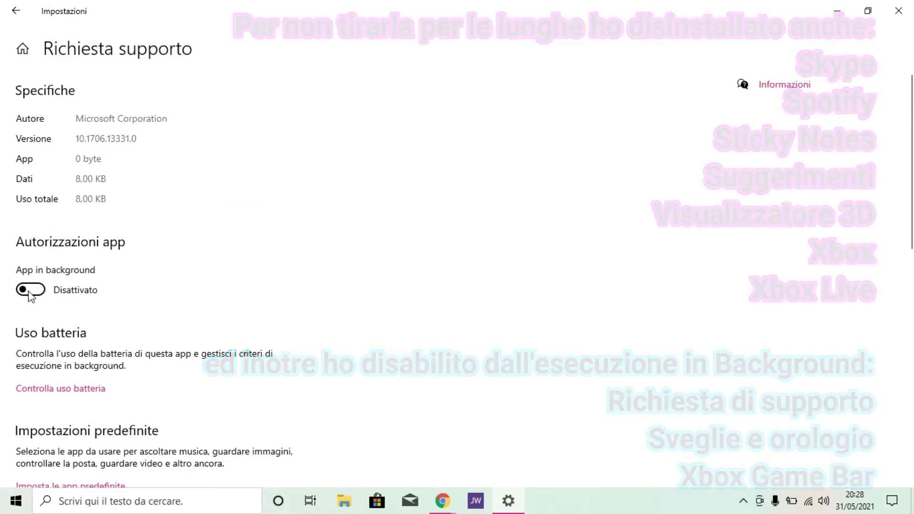
{"action": "left_click", "coordinate": [16, 13]}
{"action": "scroll", "coordinate": [581, 205], "scroll_direction": "down", "scroll_amount": 2}
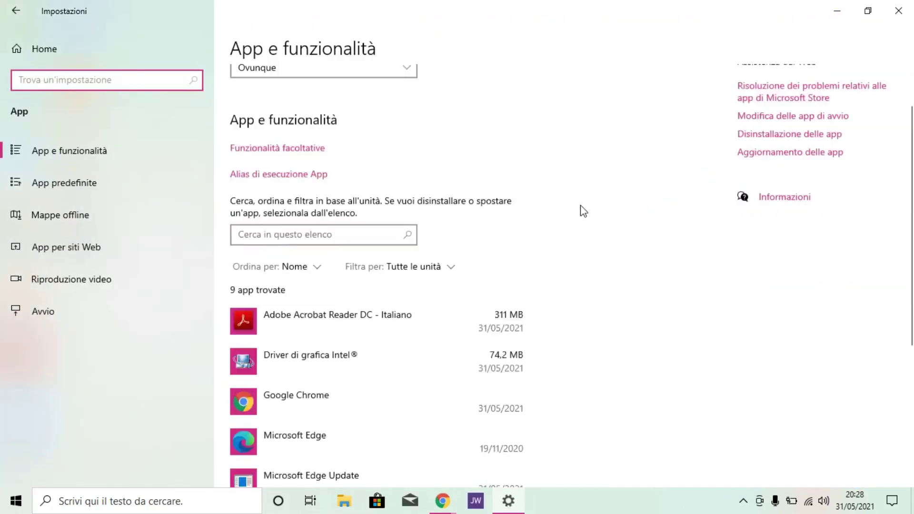
{"action": "scroll", "coordinate": [580, 206], "scroll_direction": "down", "scroll_amount": 5}
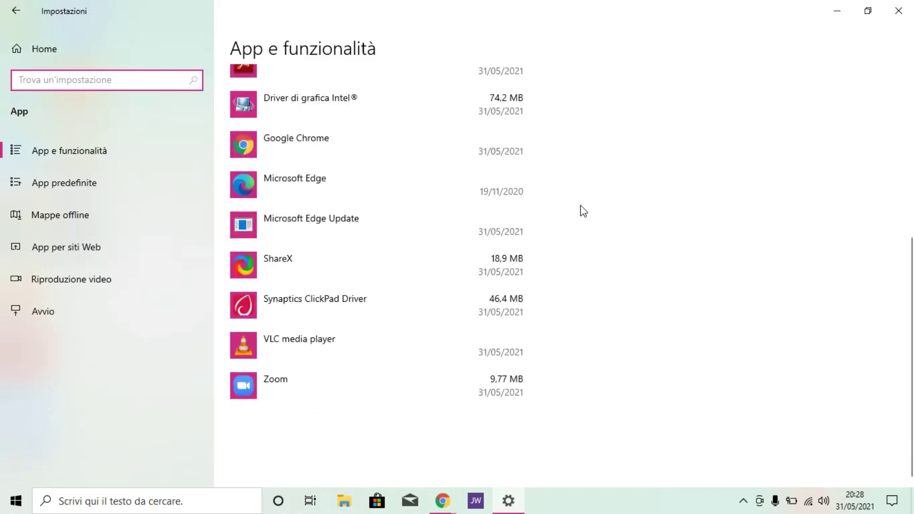